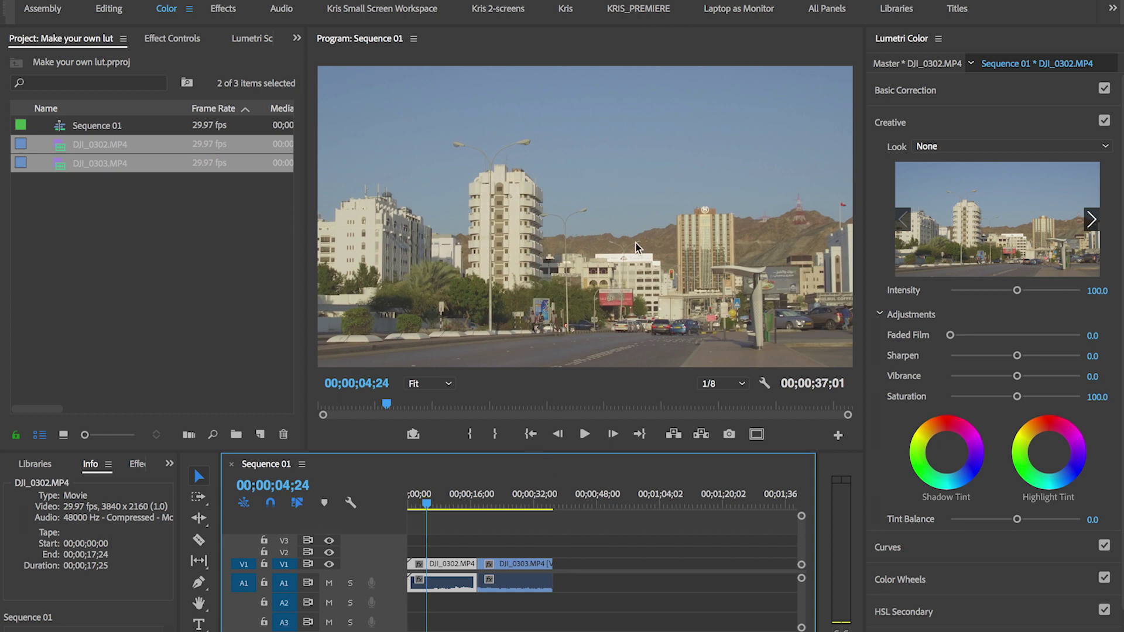
Open the Export Frame dialog for the sequence still at 00;00;04;24
left_click(728, 435)
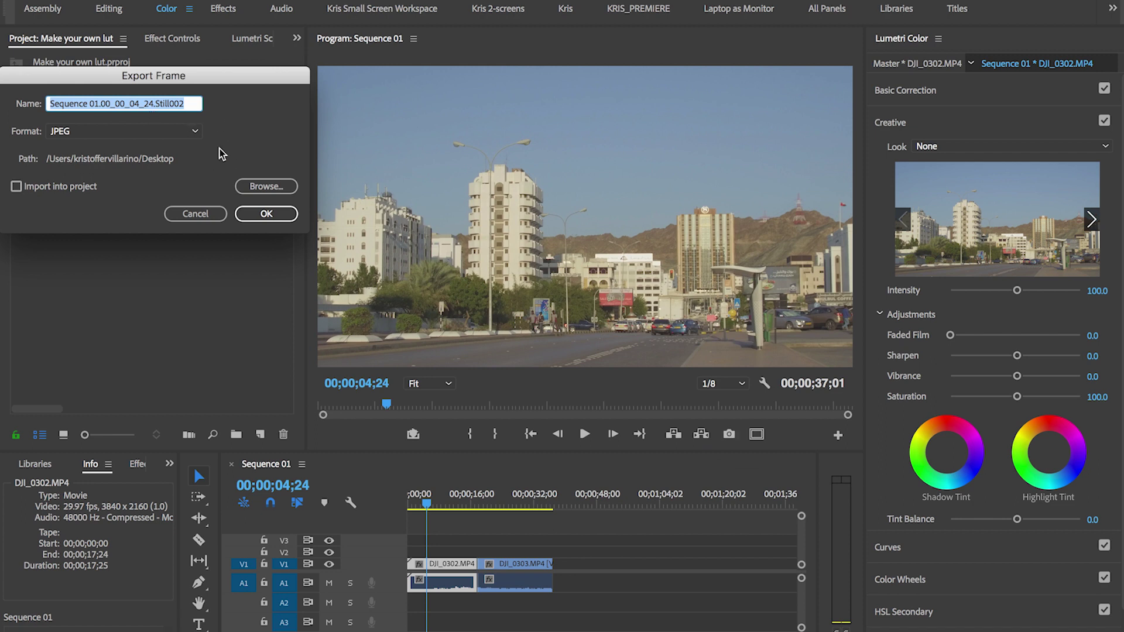
Export the frame as a JPEG named orangeteal_example, then switch to Photoshop
type("orangeteal_example")
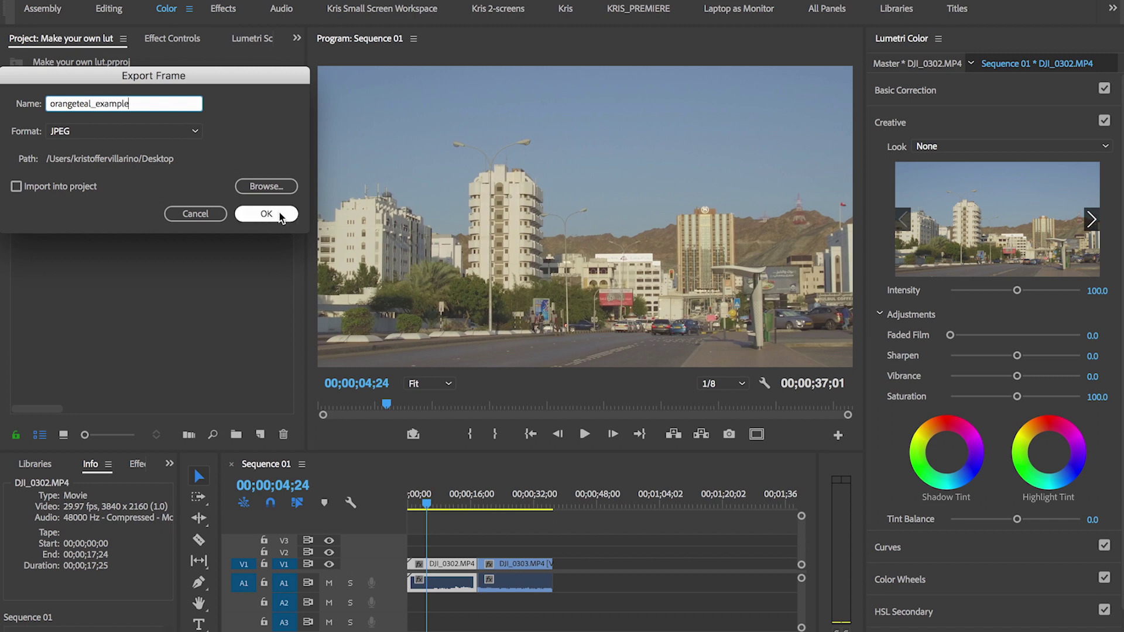
left_click(275, 215)
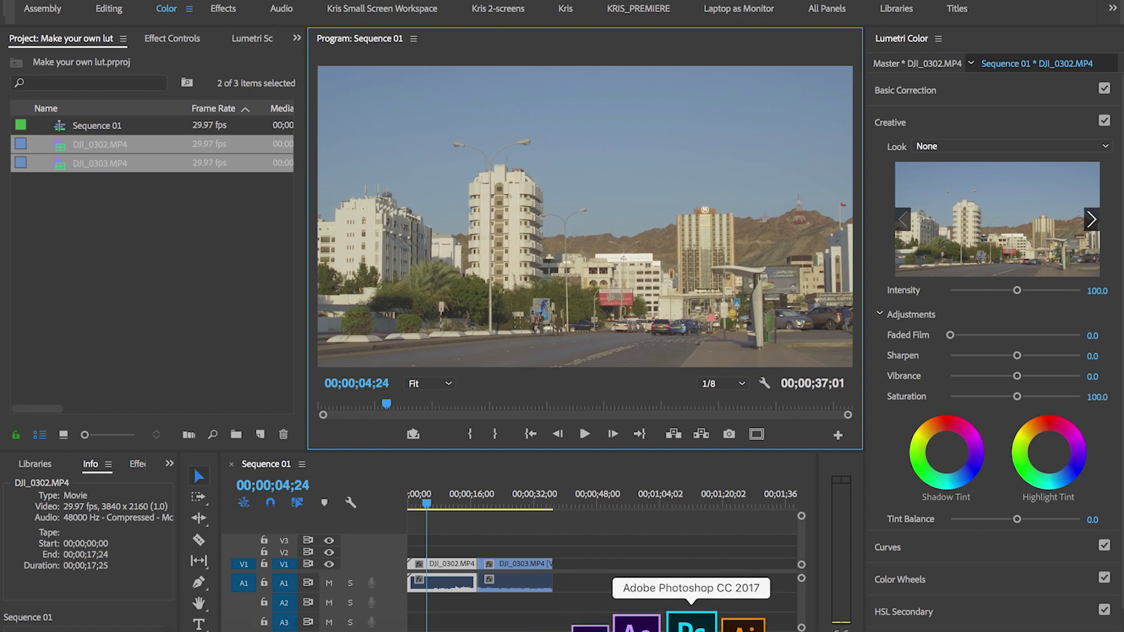
left_click(692, 624)
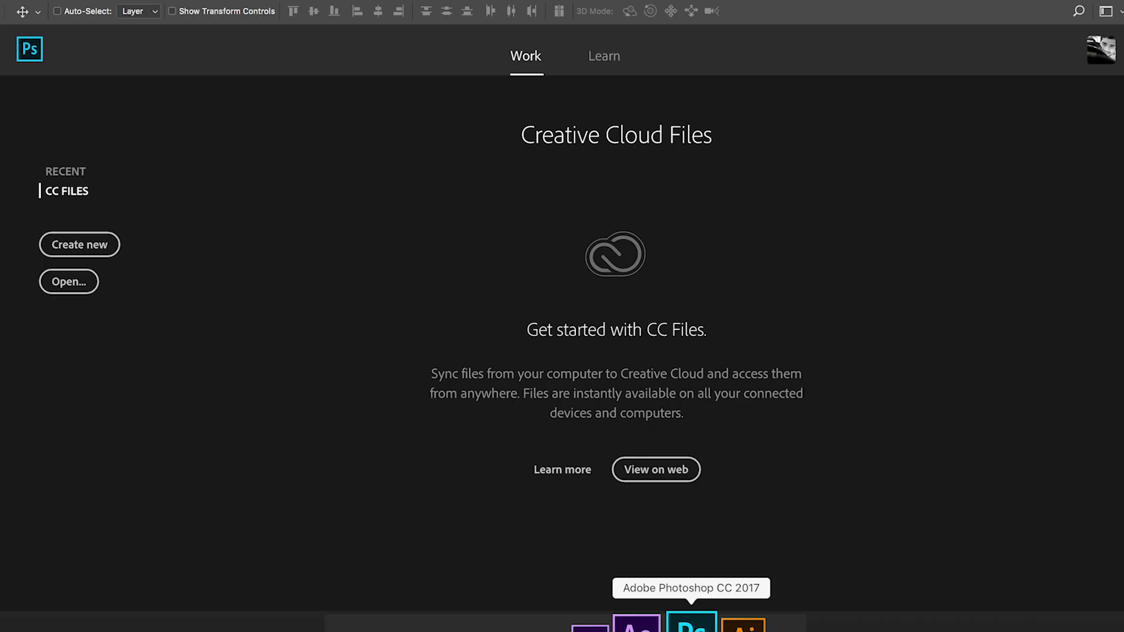
Open orangeteal_example.jpg from the Desktop via Photoshop's start screen
left_click(62, 283)
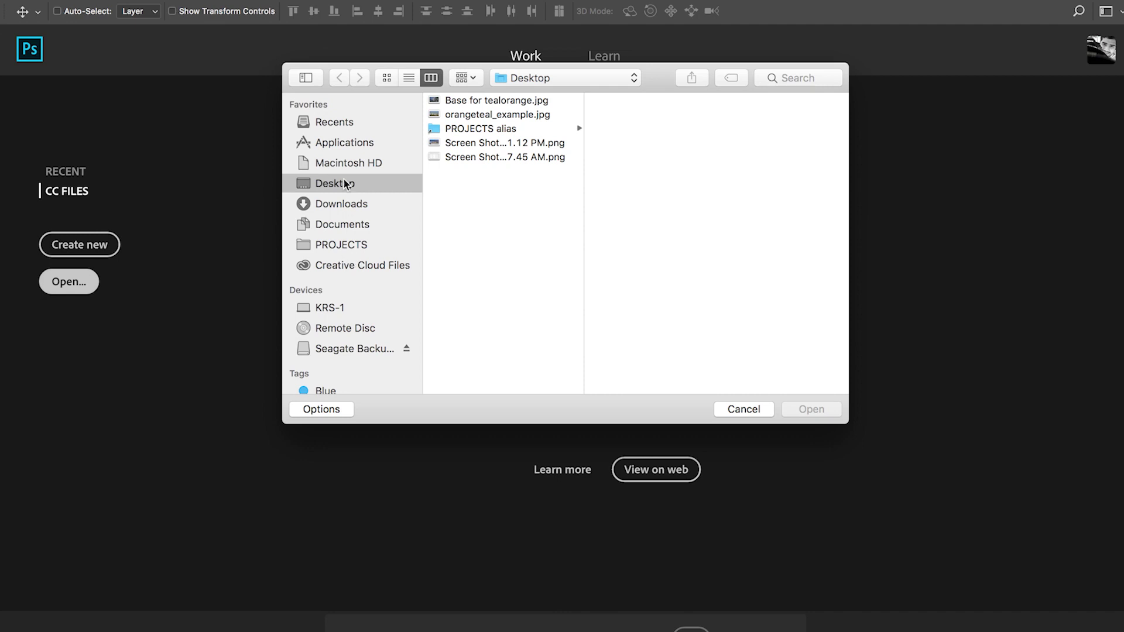
left_click(496, 118)
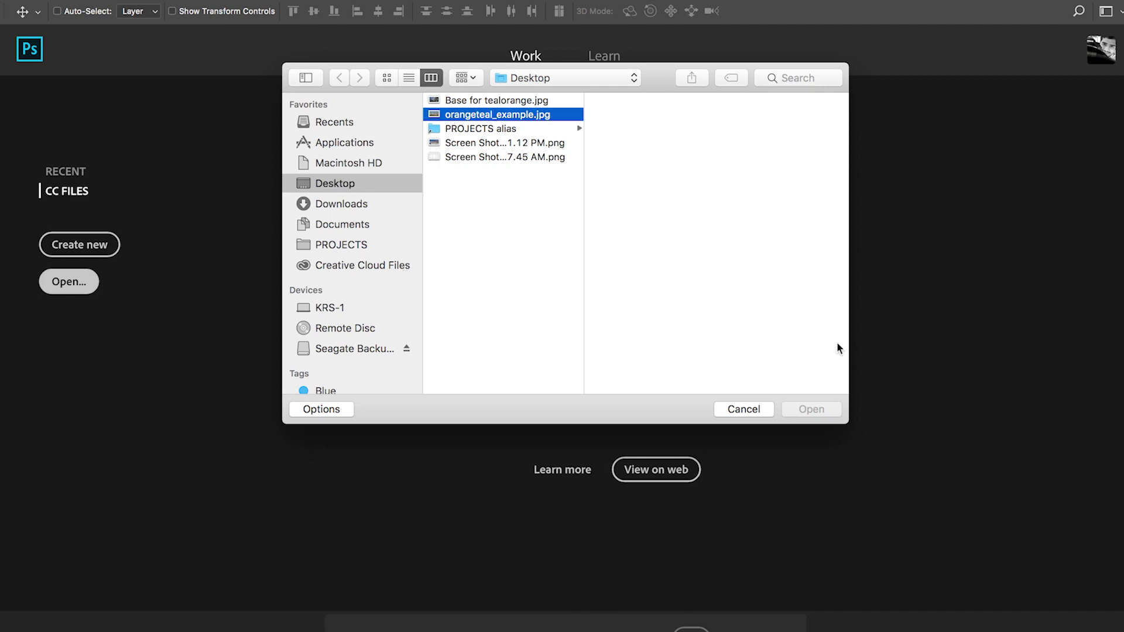
left_click(817, 412)
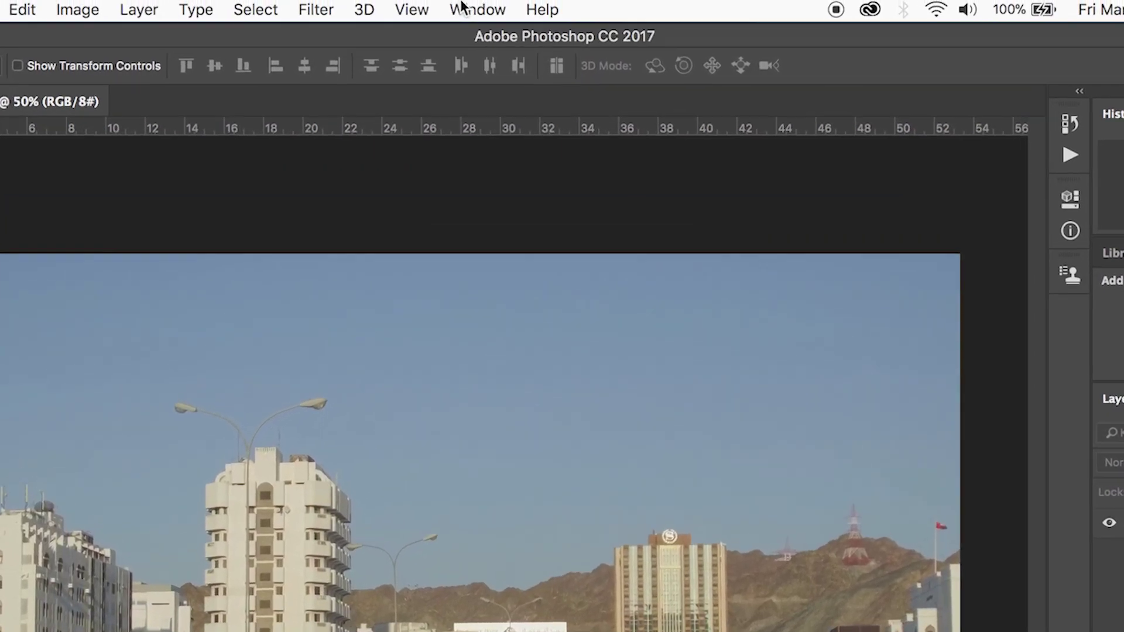
left_click(500, 1)
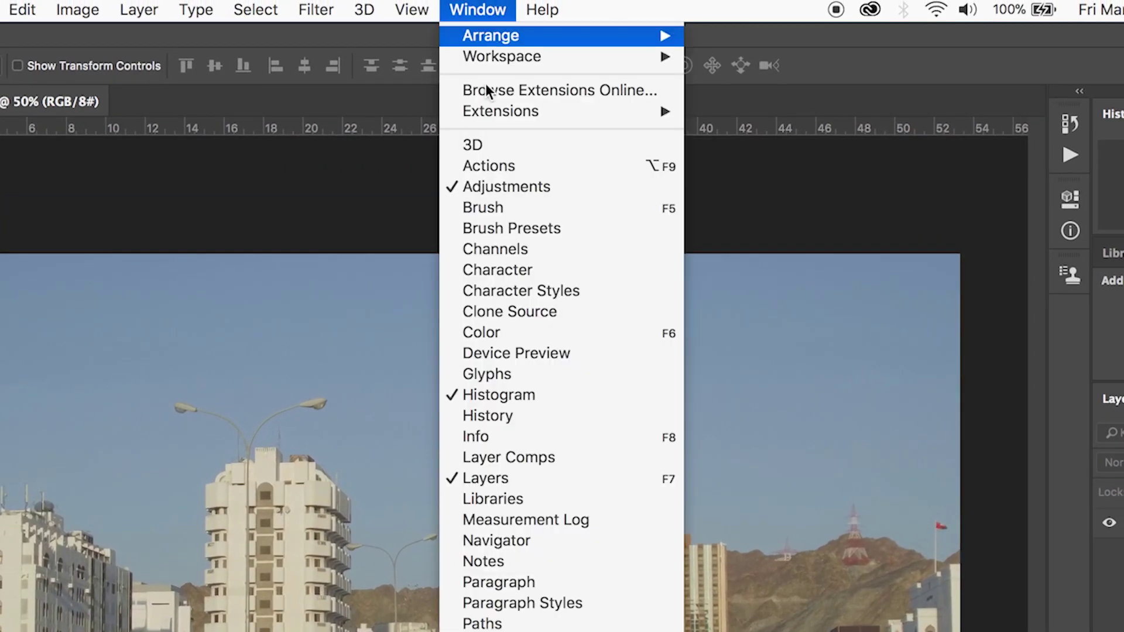
left_click(478, 4)
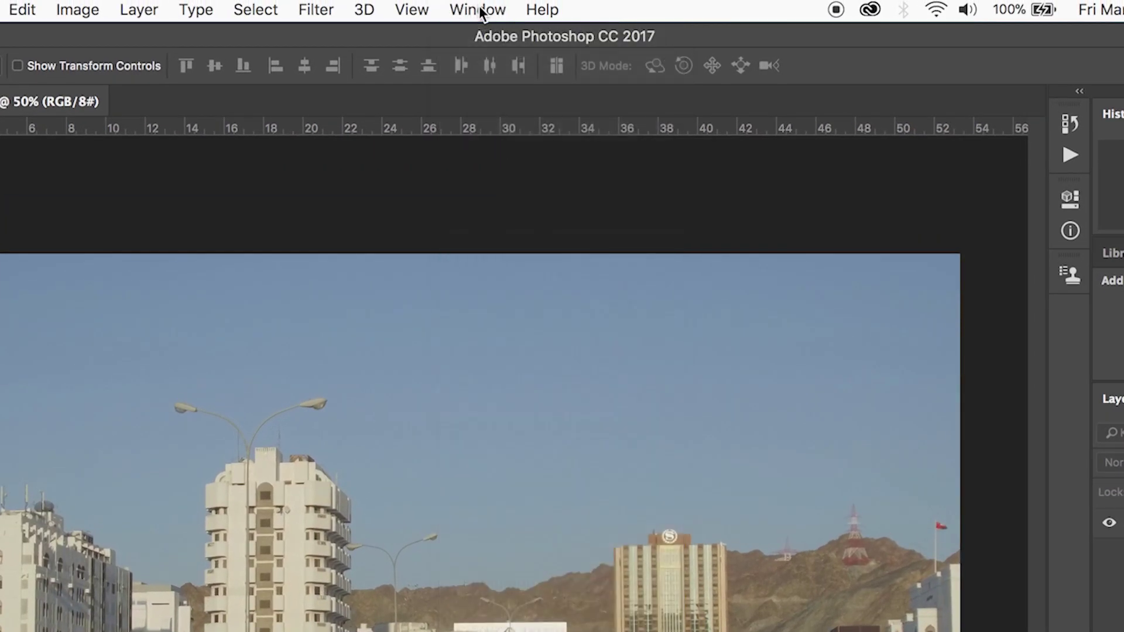
left_click(486, 12)
left_click(486, 11)
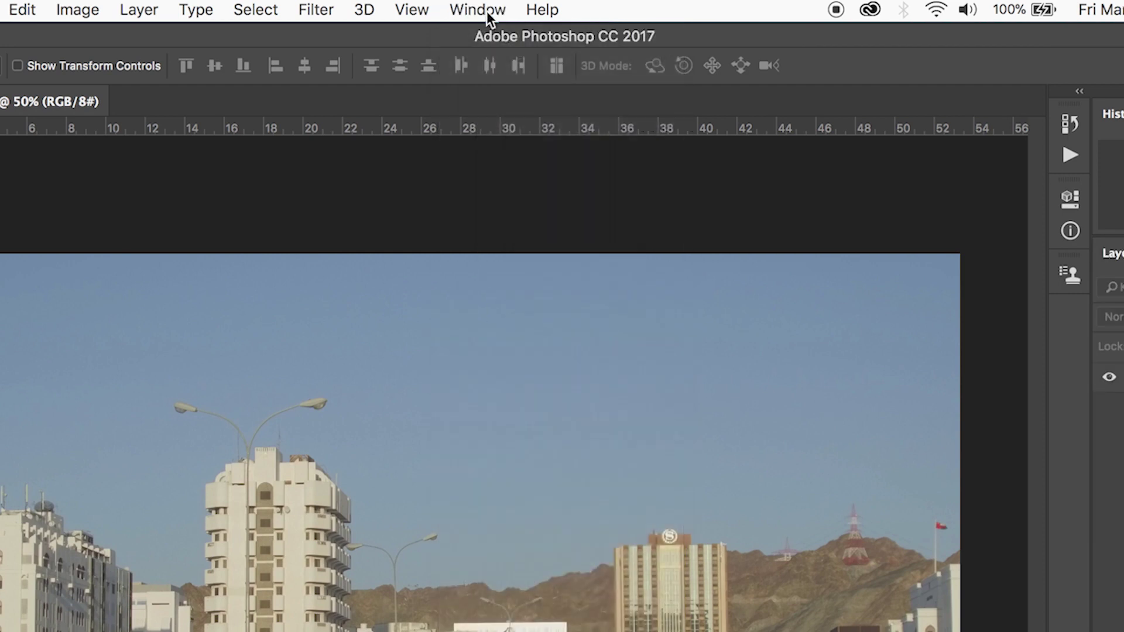
left_click(486, 12)
left_click(494, 187)
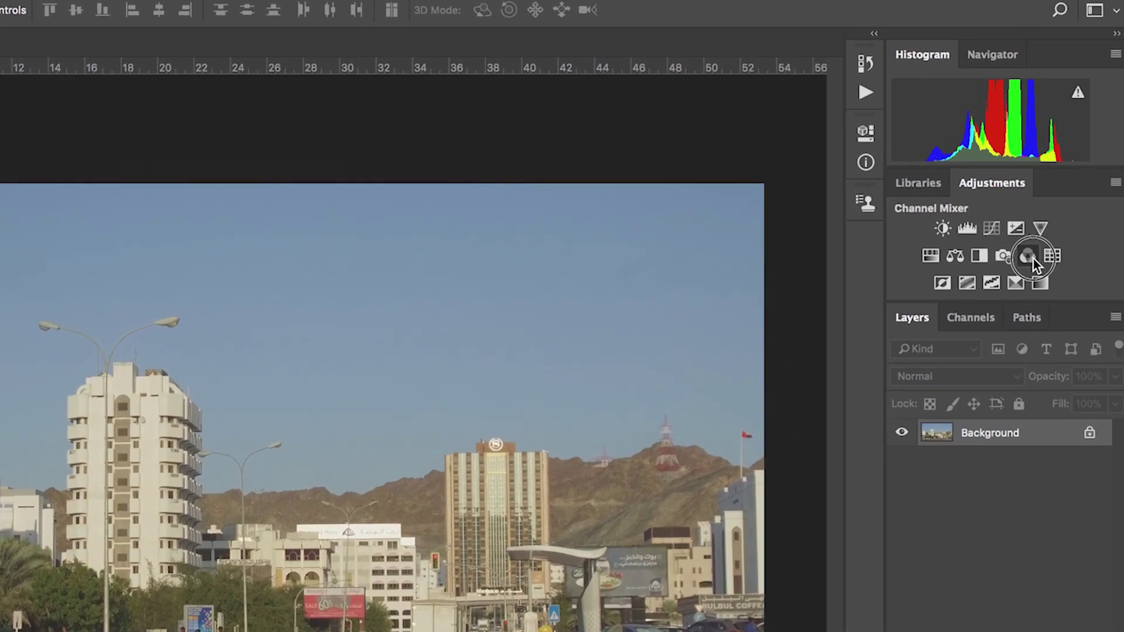
Add a Channel Mixer layer with Blue output set to Green 100 and Blue 0
left_click(1028, 256)
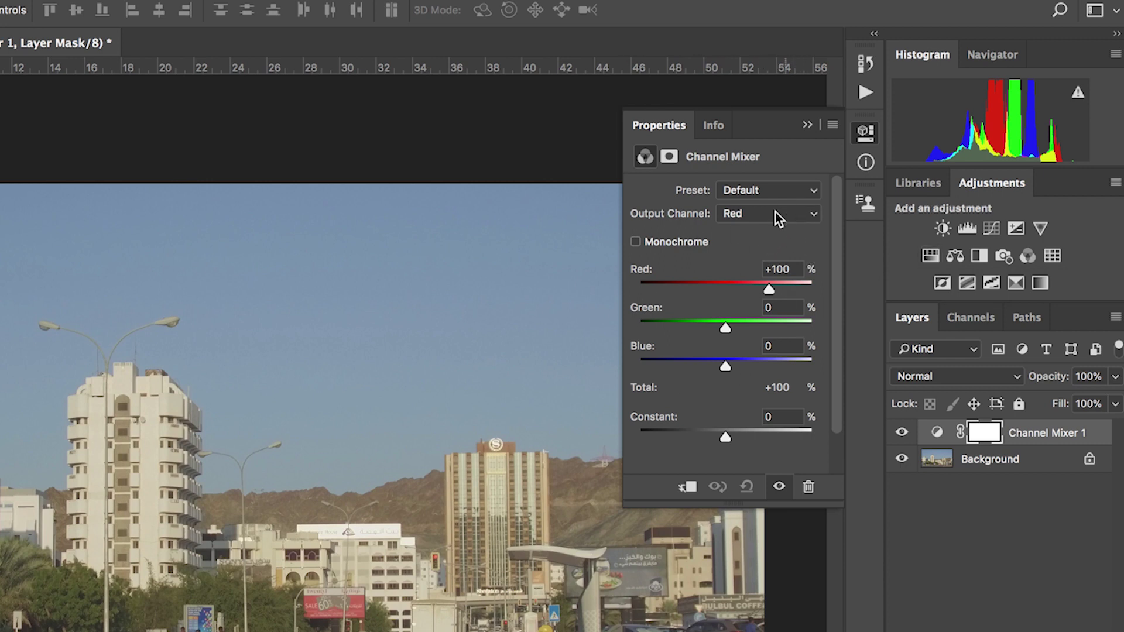
left_click(812, 216)
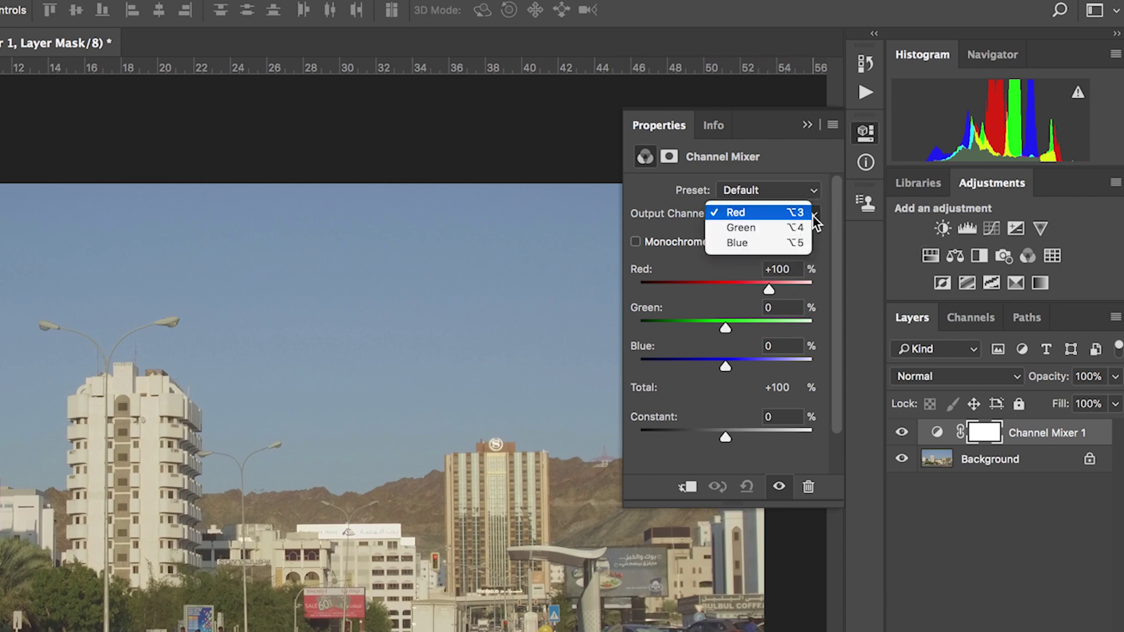
left_click(777, 243)
left_click(766, 309)
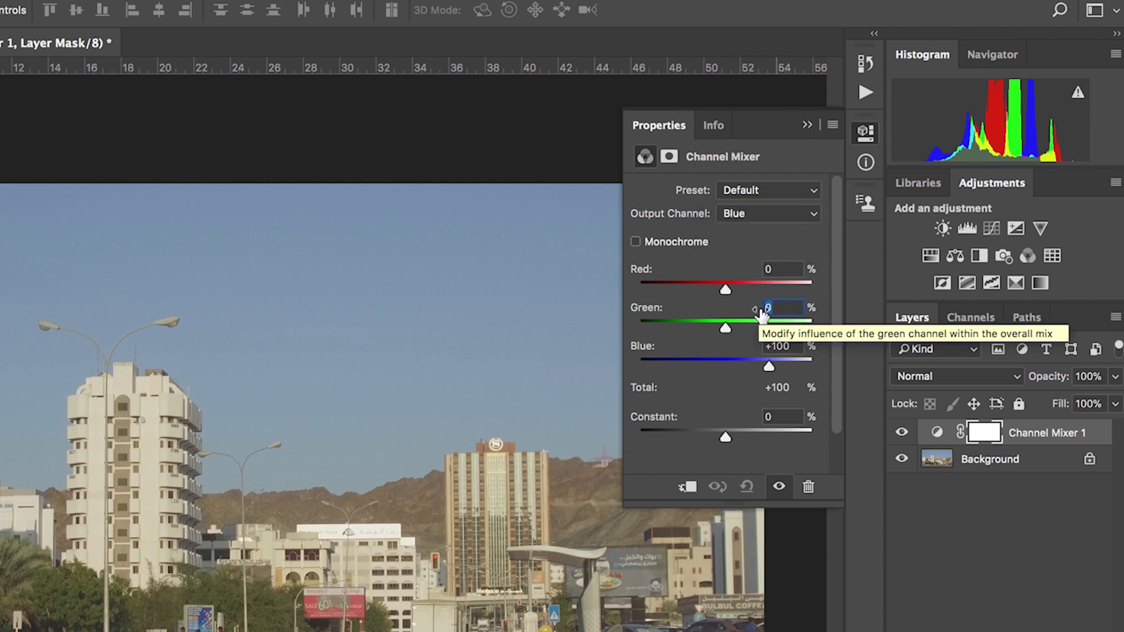
type("100")
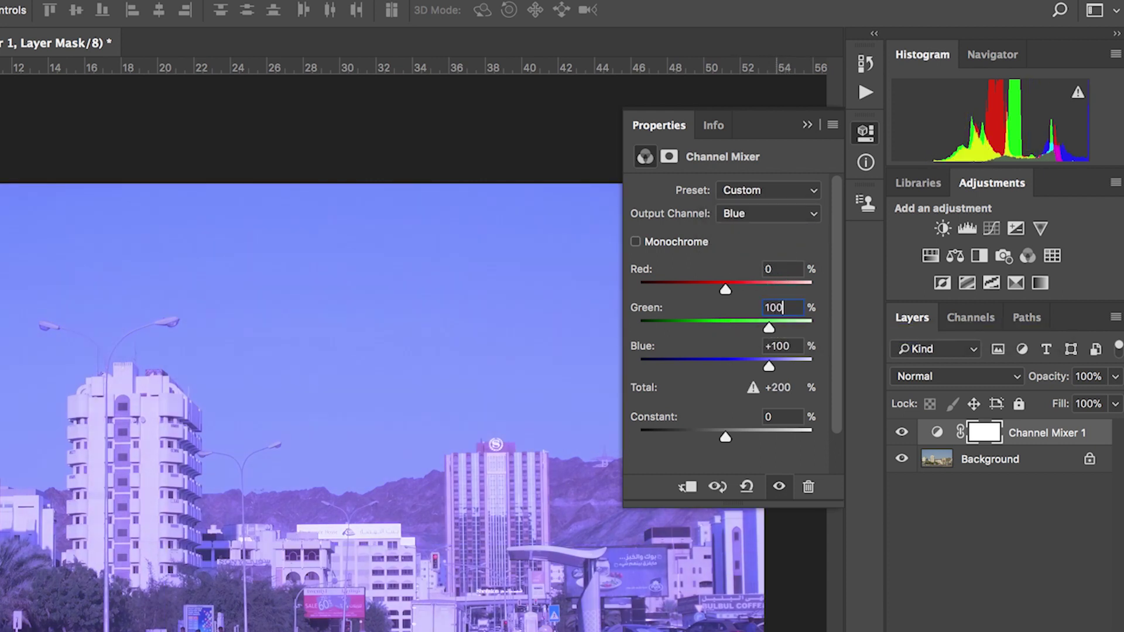
left_click(788, 346)
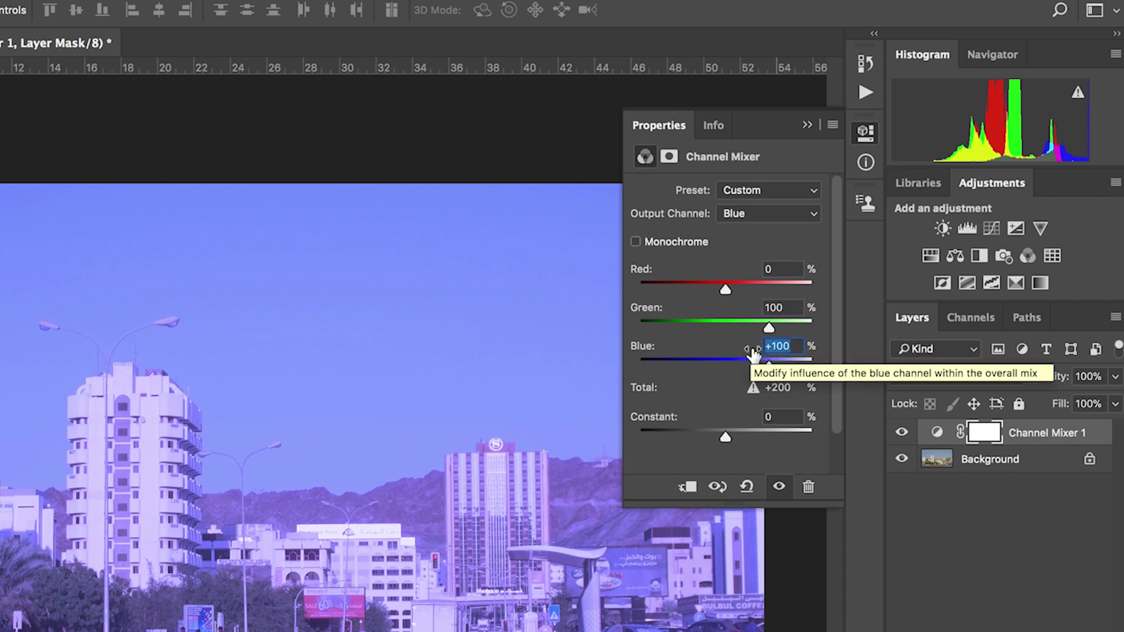
type("0")
Inspect the Green and Blue channels, then add a Hue/Saturation layer
left_click(970, 317)
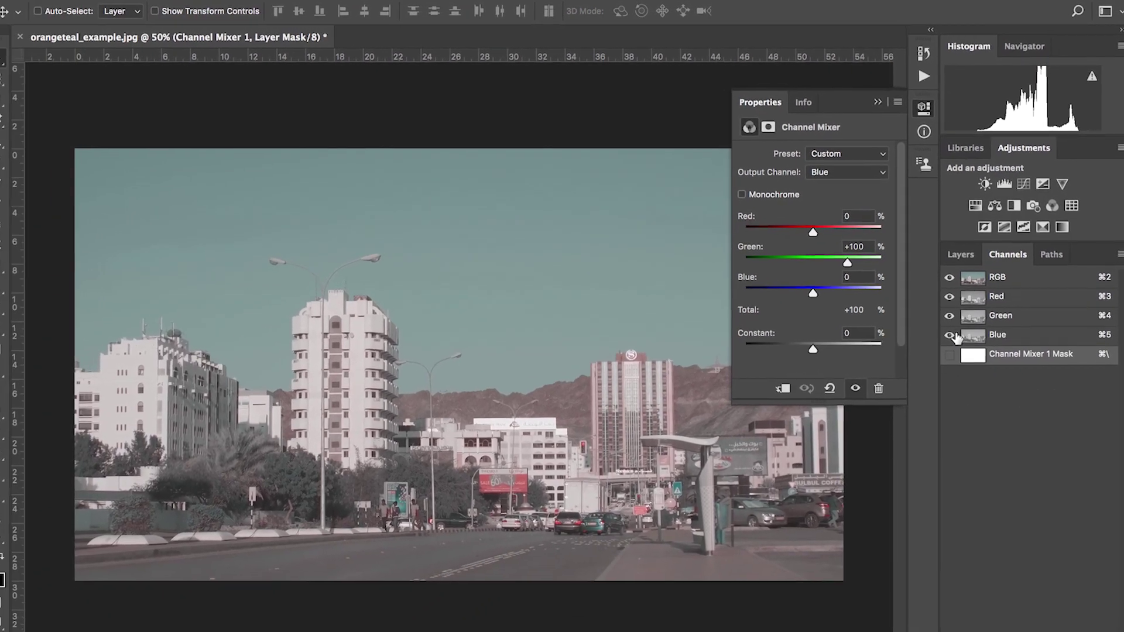
left_click(918, 384)
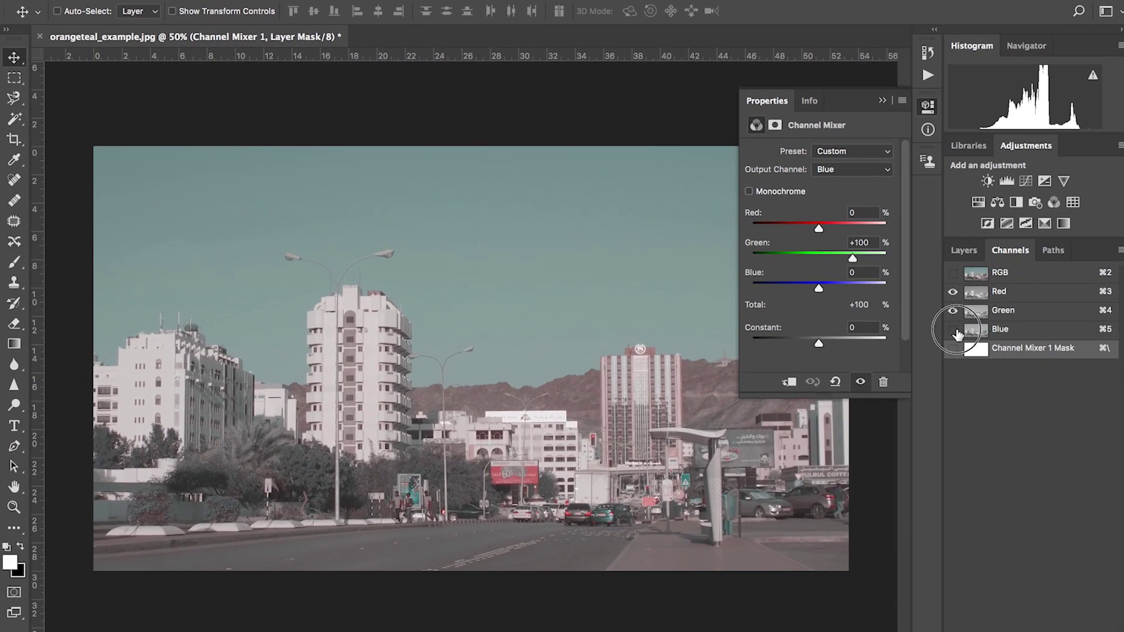
left_click(953, 292)
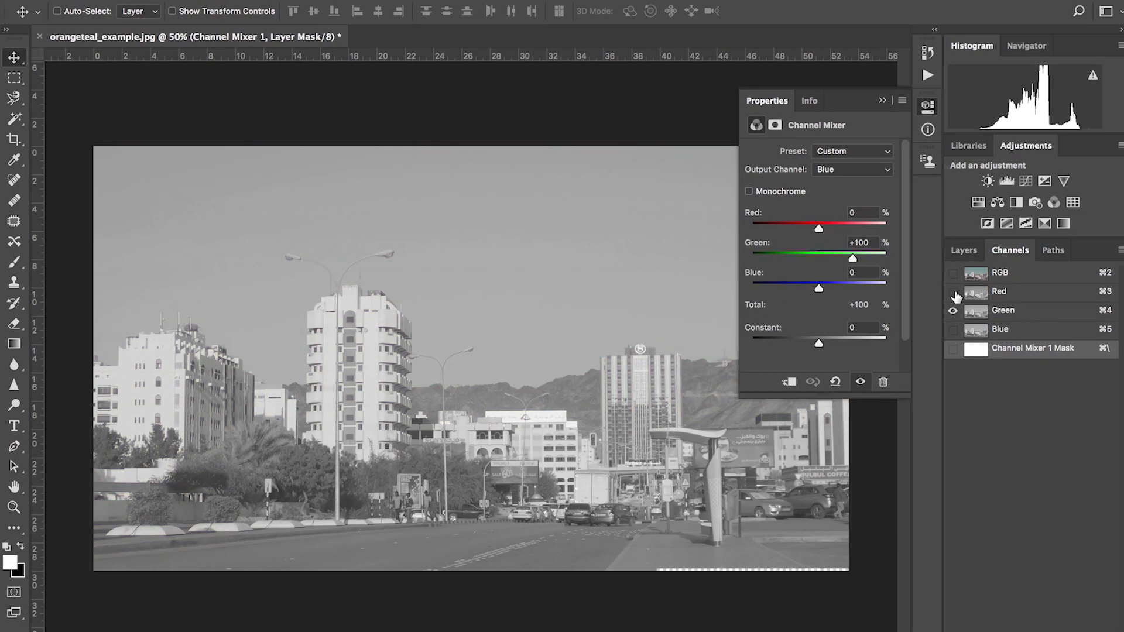
left_click(1035, 315)
left_click(1036, 331)
left_click(1039, 313)
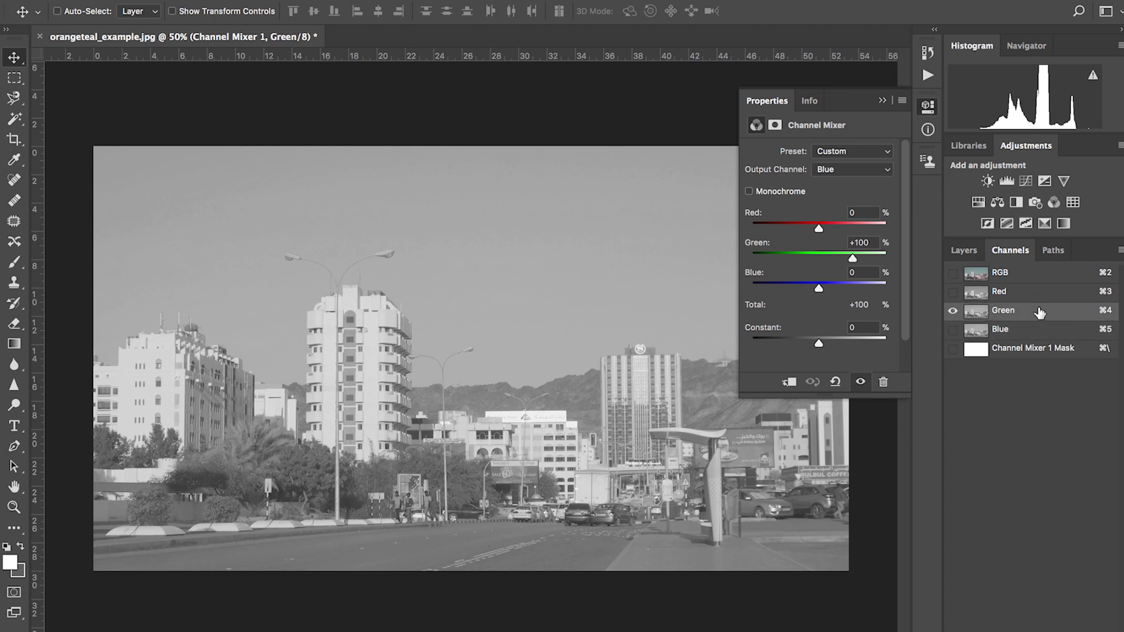
left_click(1037, 331)
left_click(1039, 313)
left_click(964, 250)
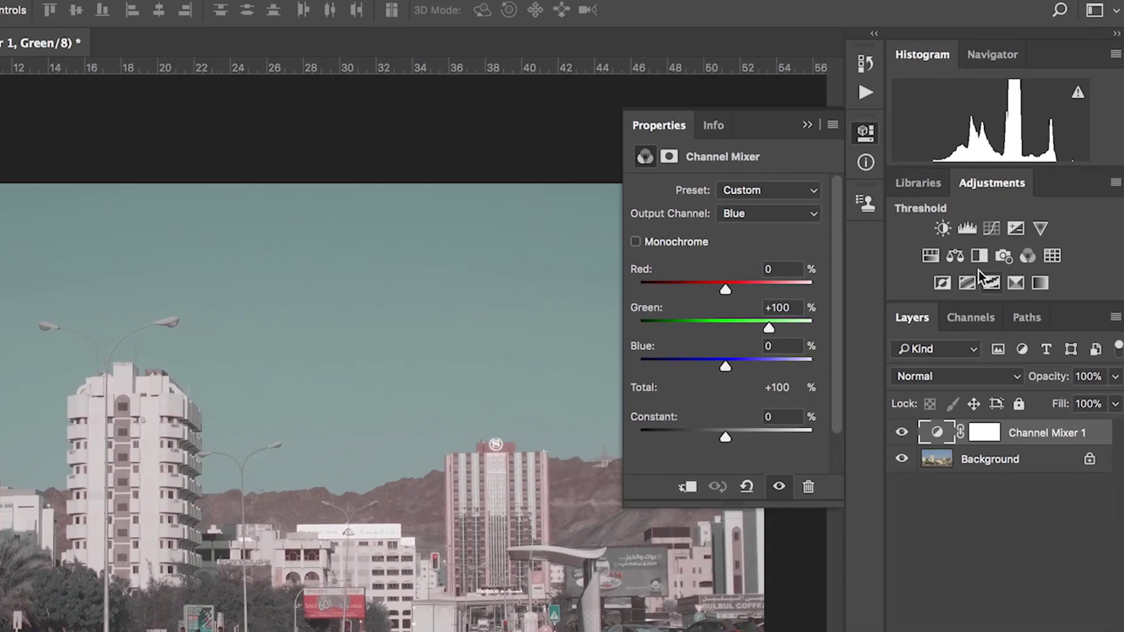
left_click(930, 256)
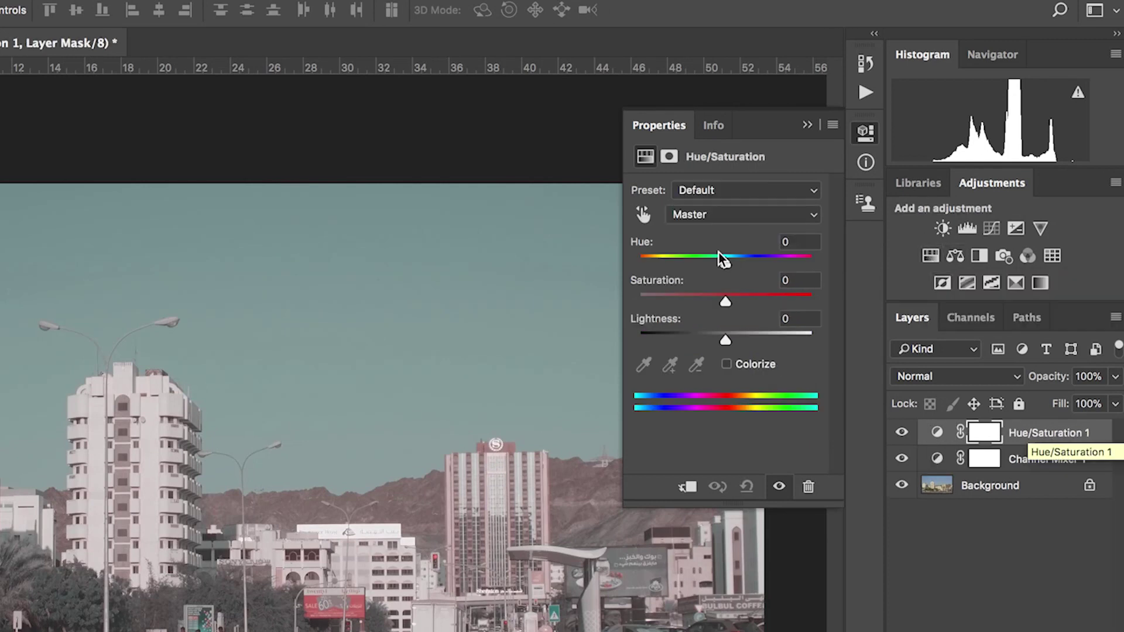
Use the targeted adjustment tool on the sky to set Cyans Hue +7, Saturation +75
left_click(644, 216)
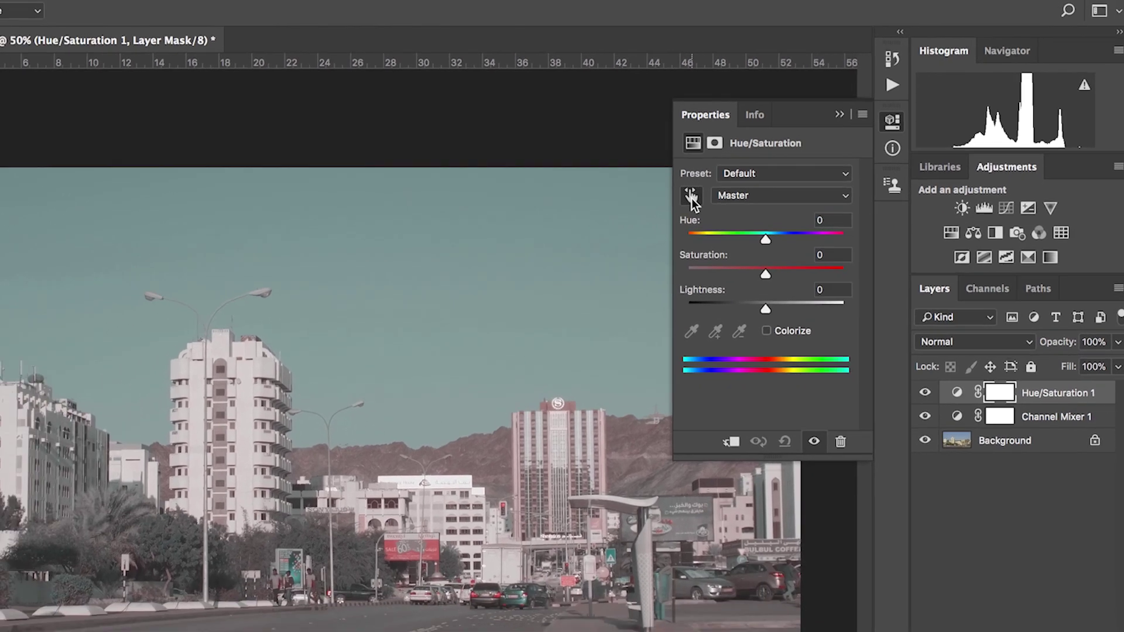
left_click_drag(545, 225, 629, 229)
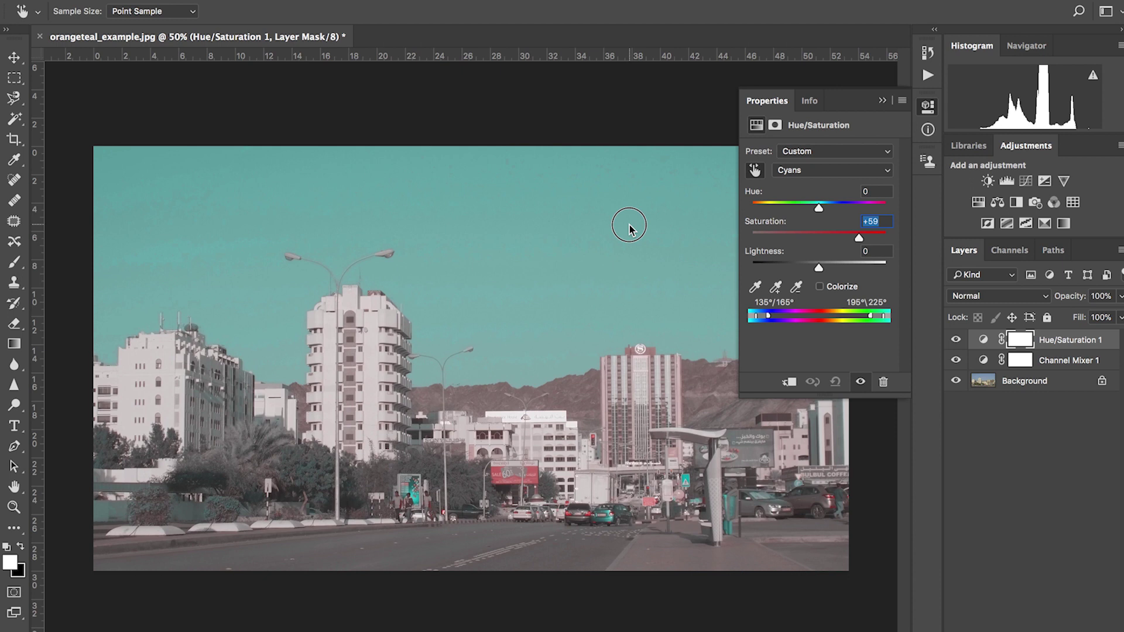
left_click_drag(629, 228, 630, 229)
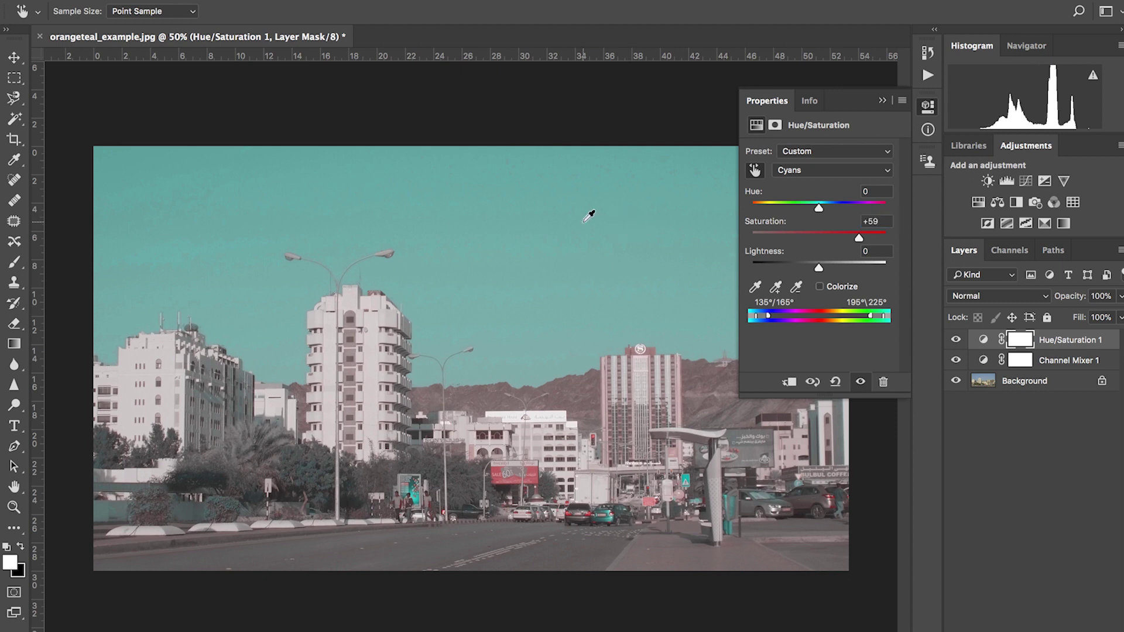
mouse_move(562, 216)
left_mouse_down()
mouse_move(576, 223)
mouse_move(548, 223)
mouse_move(610, 221)
mouse_move(561, 221)
left_mouse_up()
left_click_drag(561, 221, 565, 223)
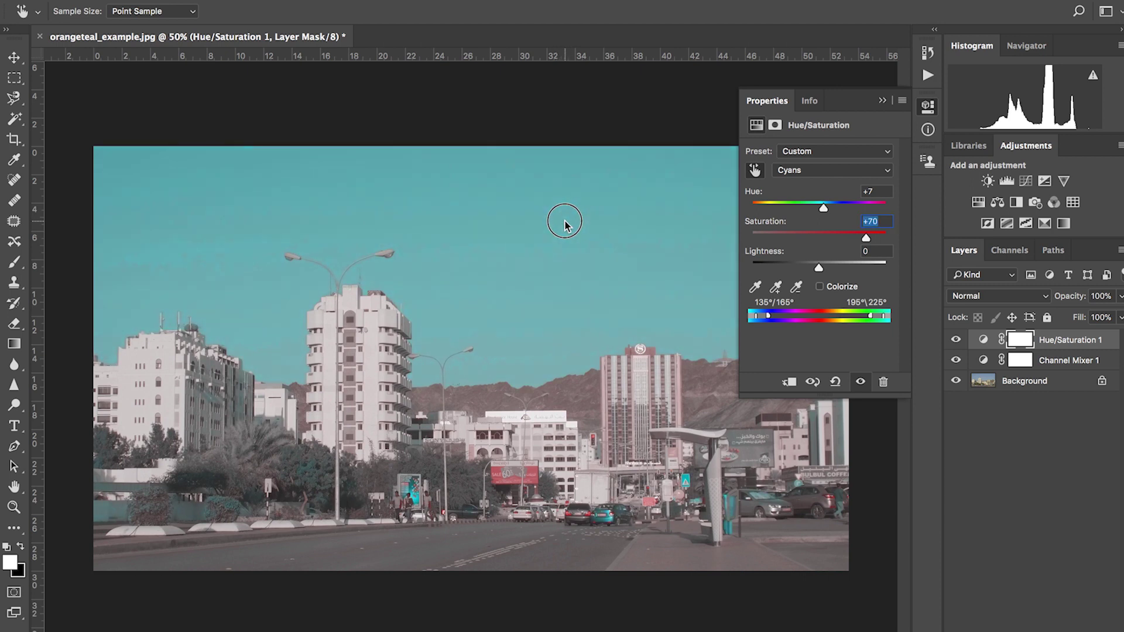
left_click_drag(565, 220, 557, 221)
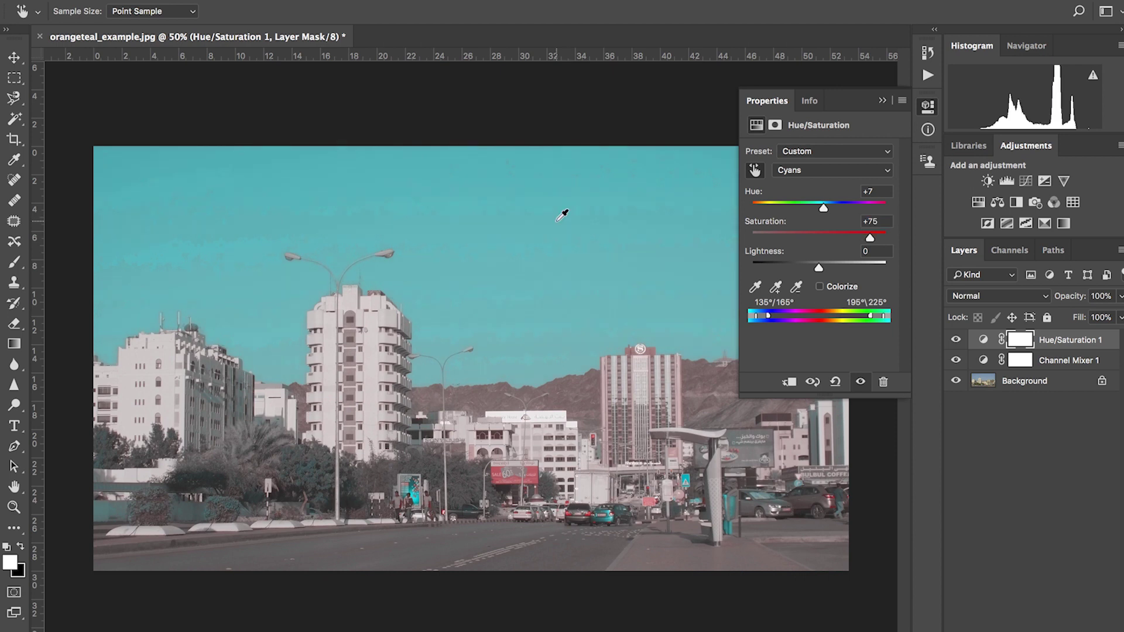
Sample the red billboard and shift Reds to Hue +17 with higher saturation
left_click(516, 478)
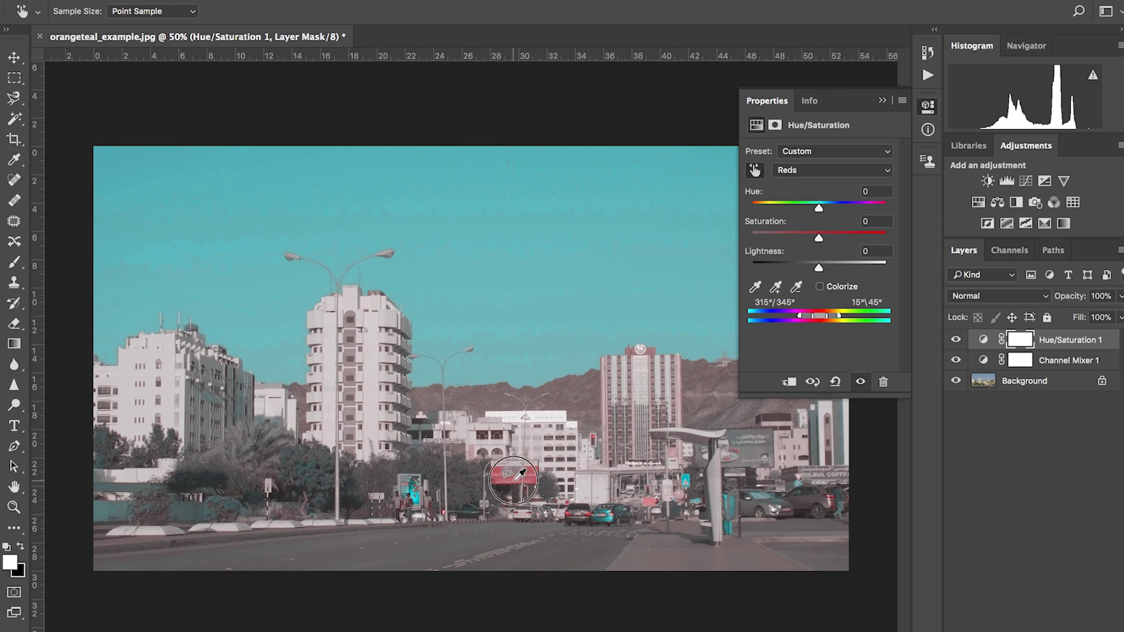
left_click_drag(516, 479, 537, 480)
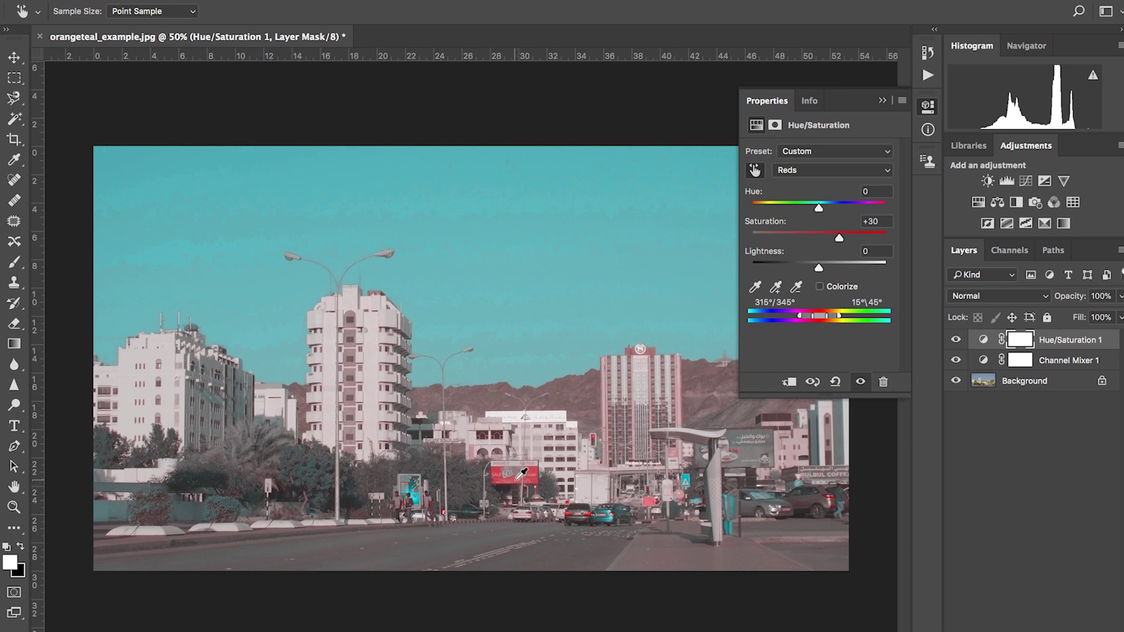
mouse_move(510, 480)
left_mouse_down("ctrl")
mouse_move(520, 481)
mouse_move(474, 481)
mouse_move(539, 481)
mouse_move(475, 481)
mouse_move(529, 484)
left_mouse_up("ctrl")
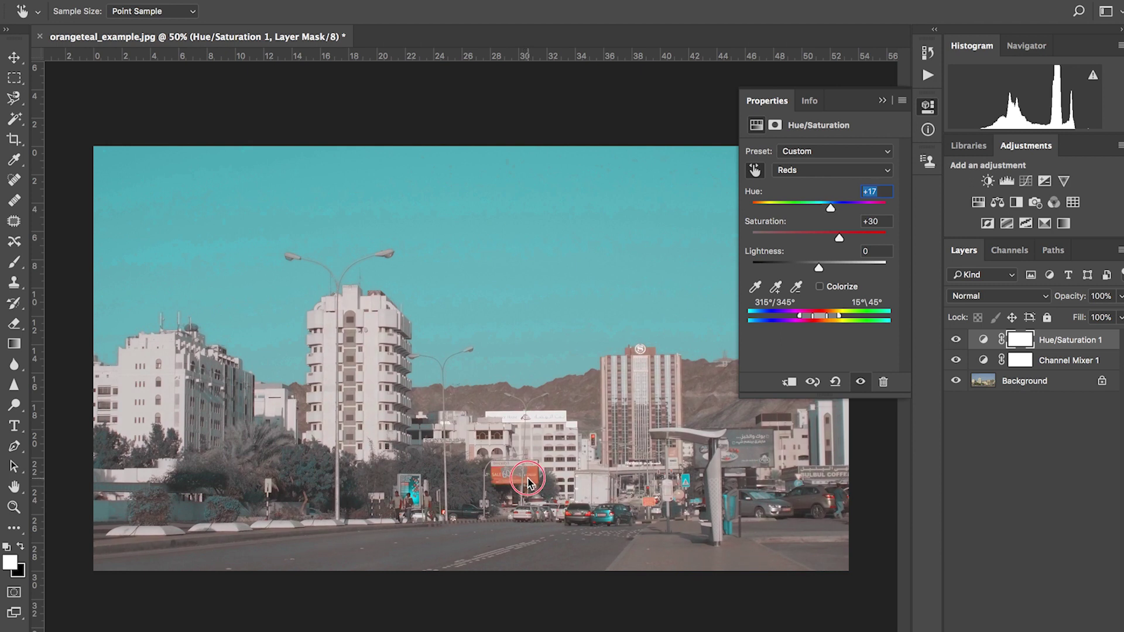
left_click_drag(528, 483, 545, 477, "ctrl")
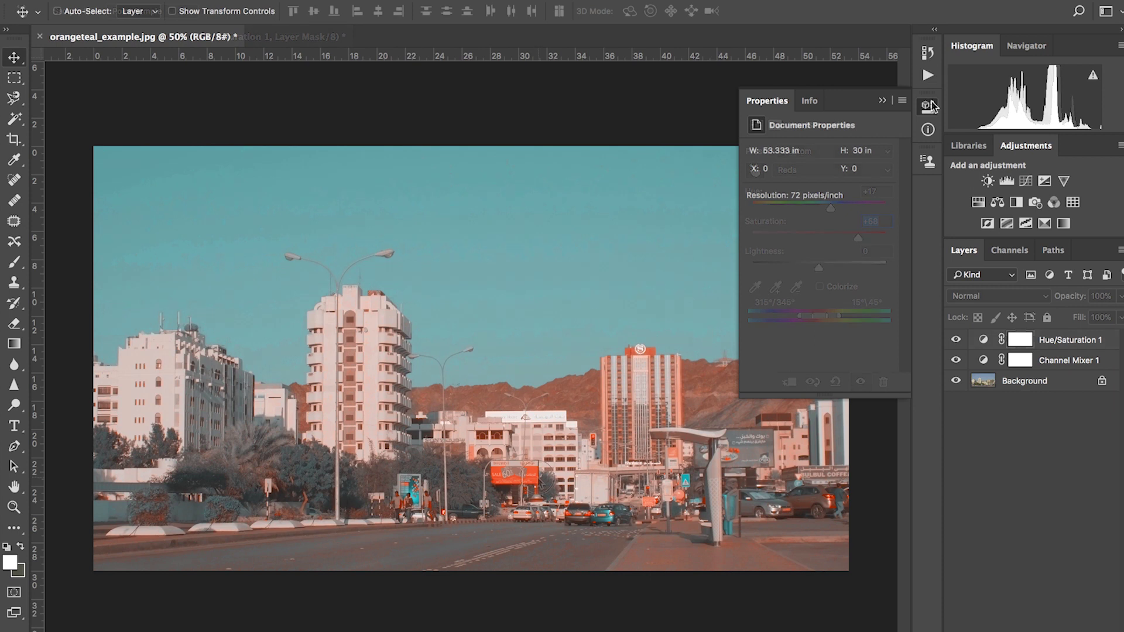
left_click(929, 105)
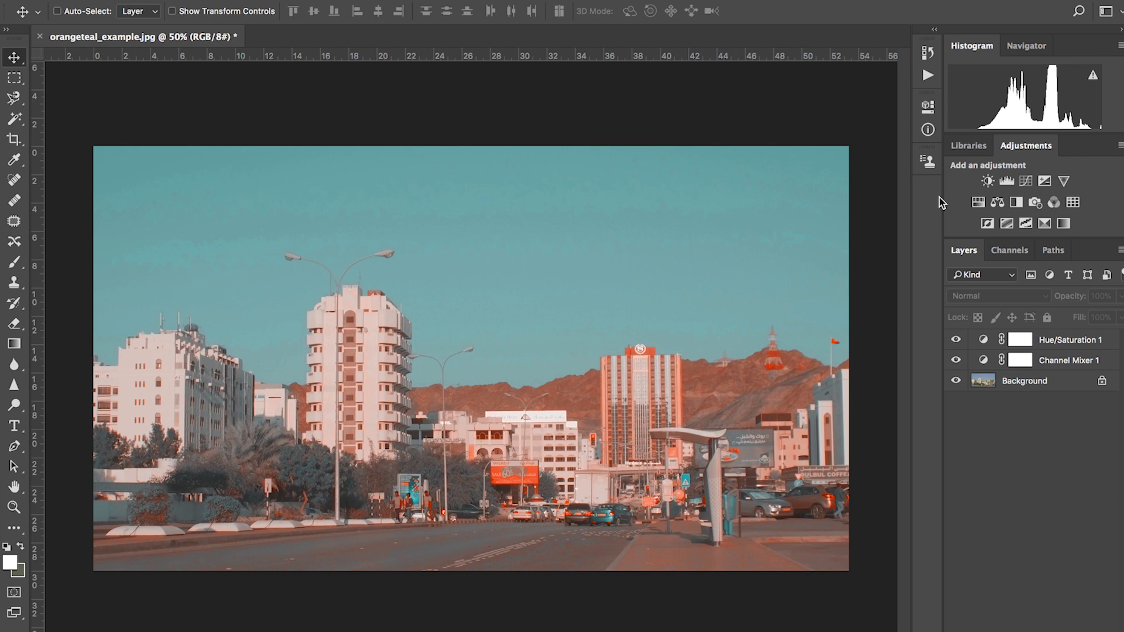
Select the Hue/Saturation 1 layer to view the full orange-and-teal grade
left_click(1082, 342)
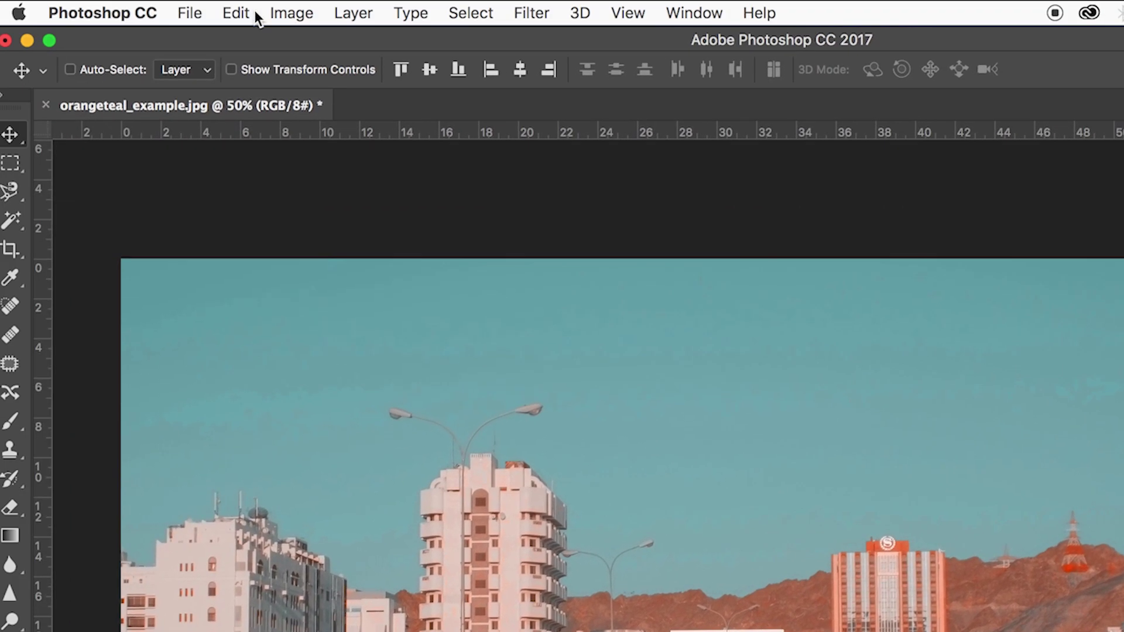
left_click(283, 11)
Export the grade as a CUBE-only lookup table named orangeteal_example to the Desktop
mouse_move(189, 12)
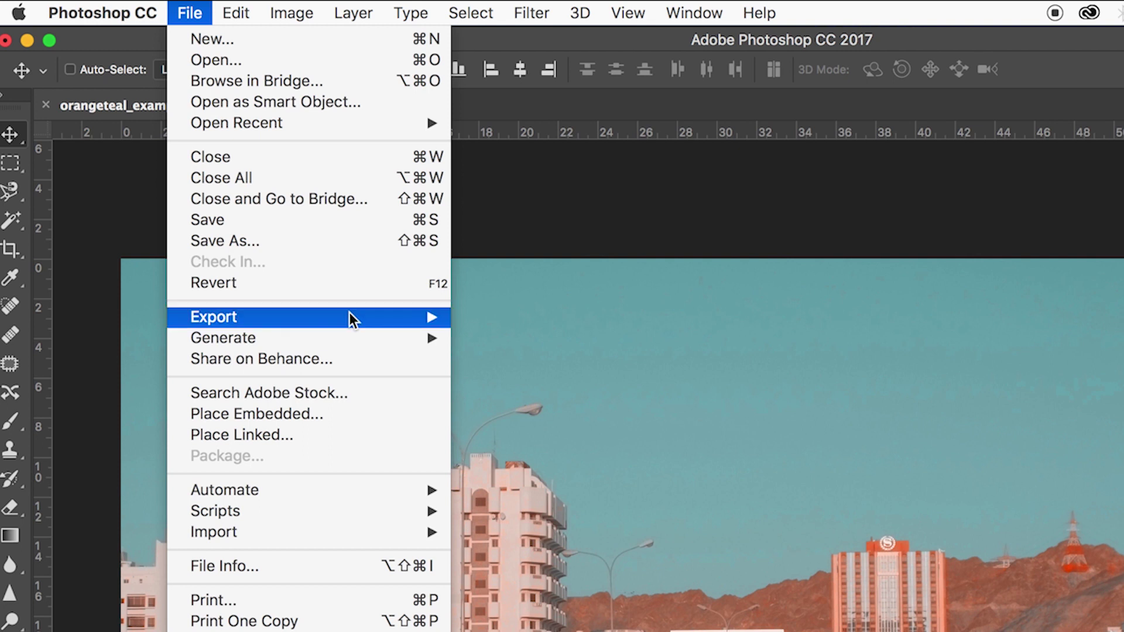
mouse_move(357, 316)
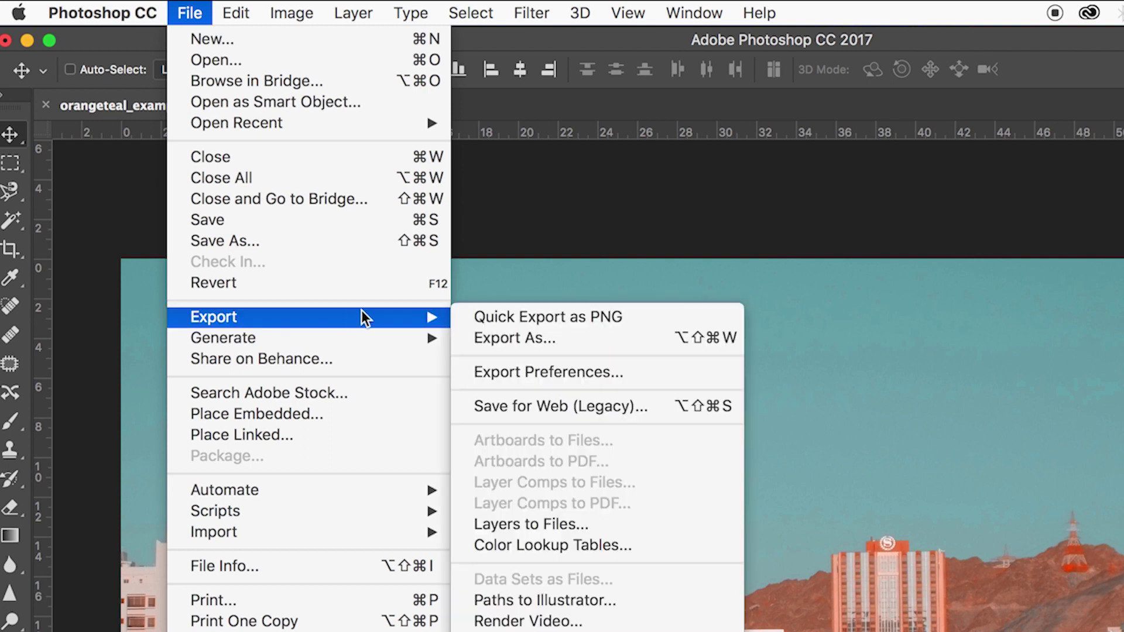
left_click(606, 546)
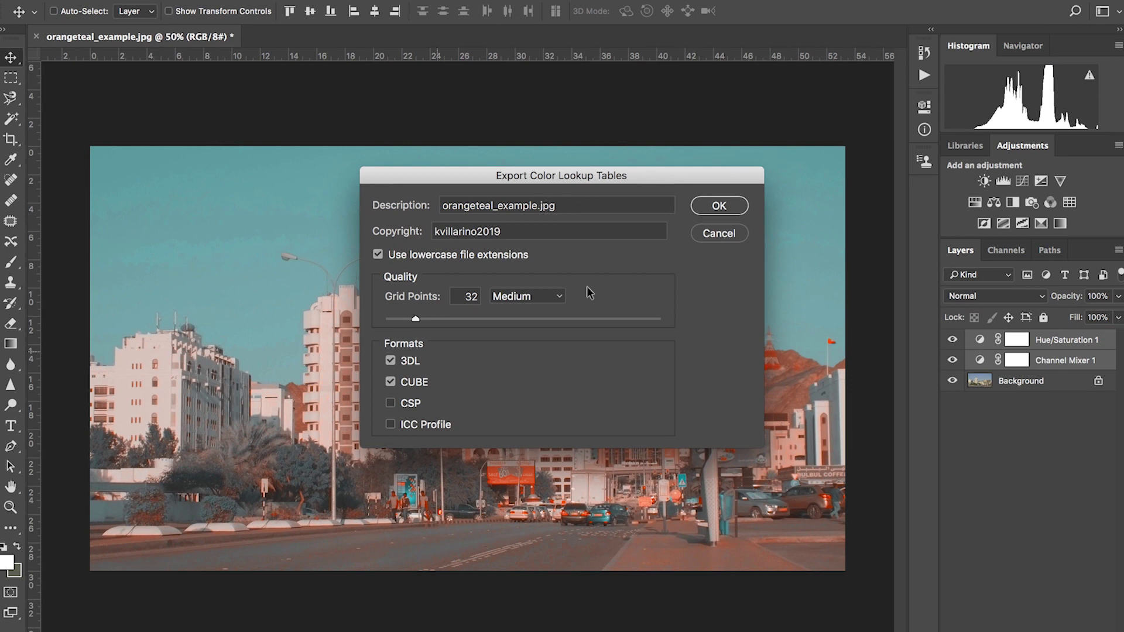
left_click(391, 362)
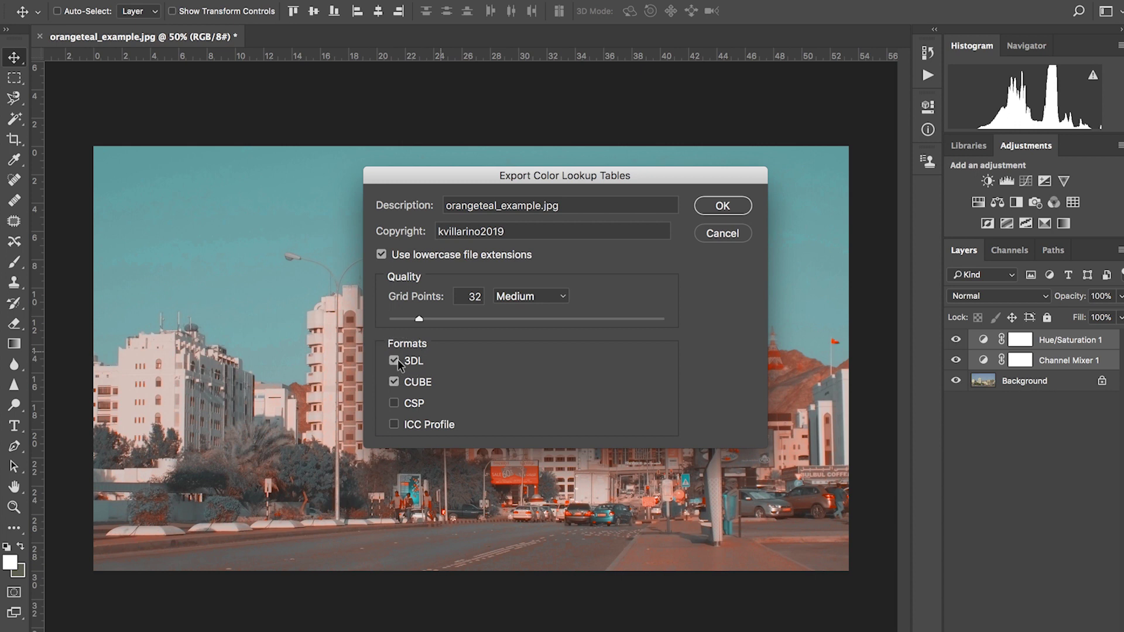
left_click(403, 361)
left_click(407, 364)
left_click(717, 204)
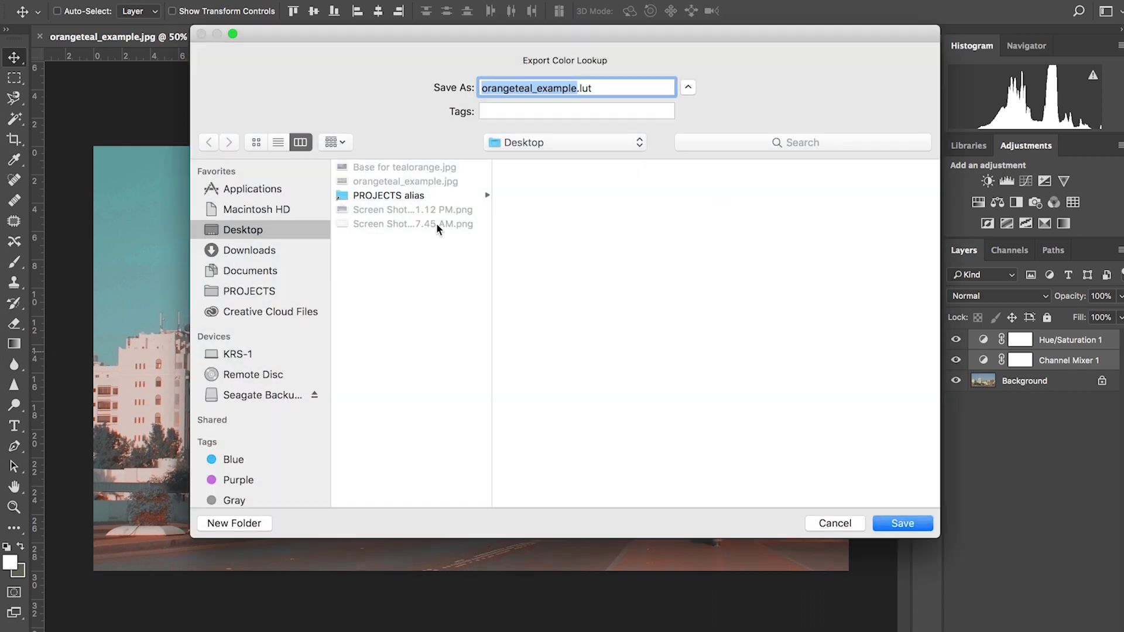
left_click(919, 524)
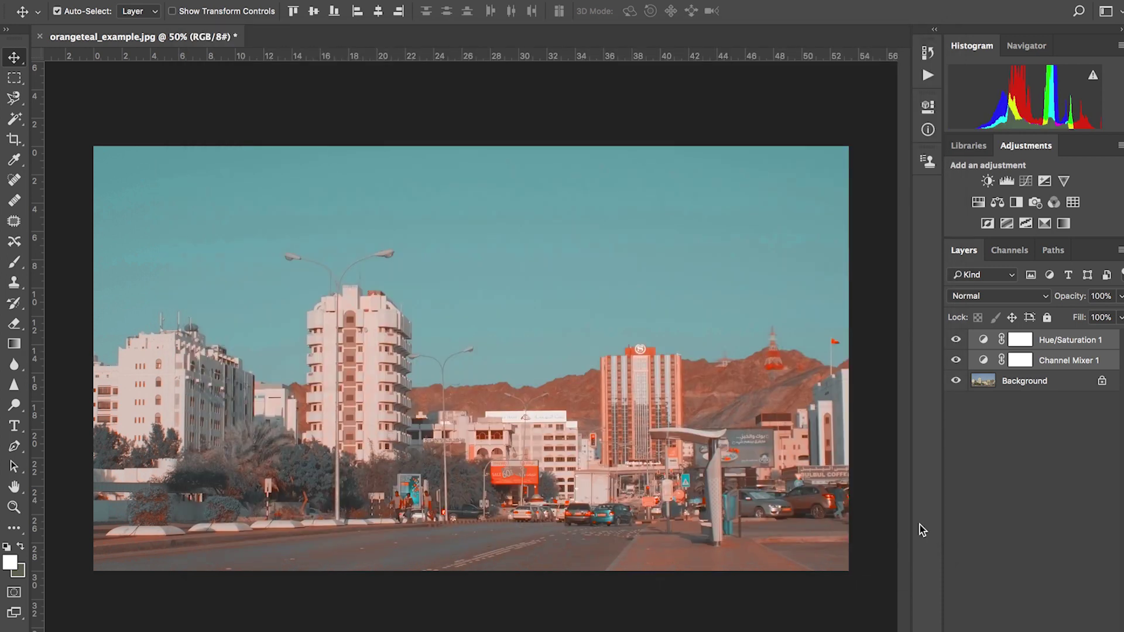
key("super+Tab")
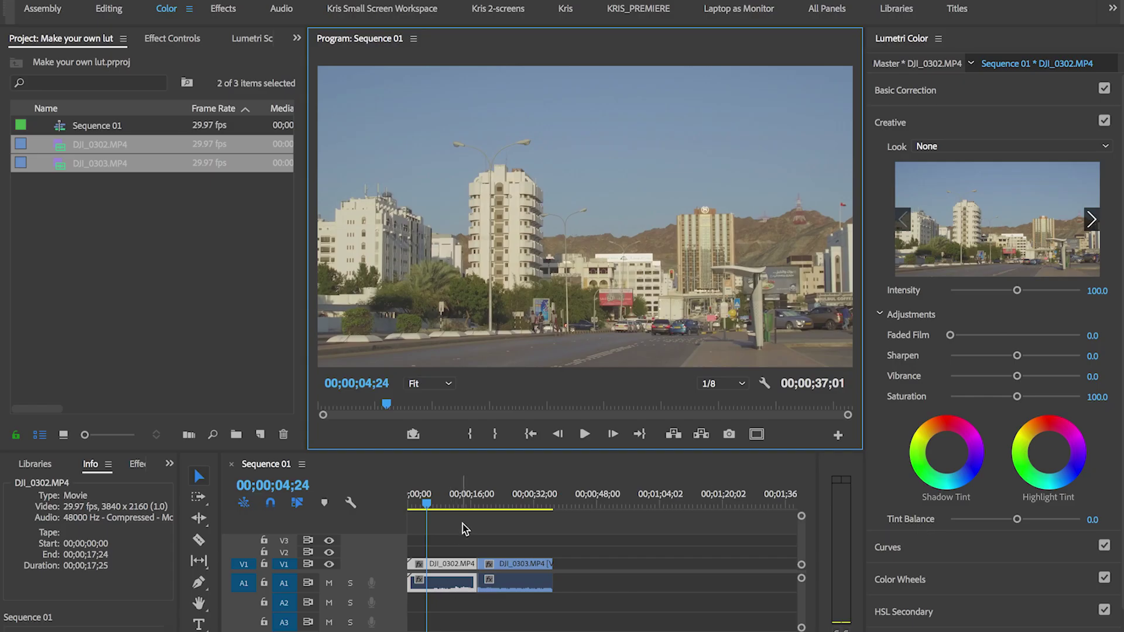
On DJI_0302 set Exposure -0.3, Contrast 25.3, Highlights 19.3, Shadows and Blacks -13.3
left_click(464, 527)
left_click(448, 566)
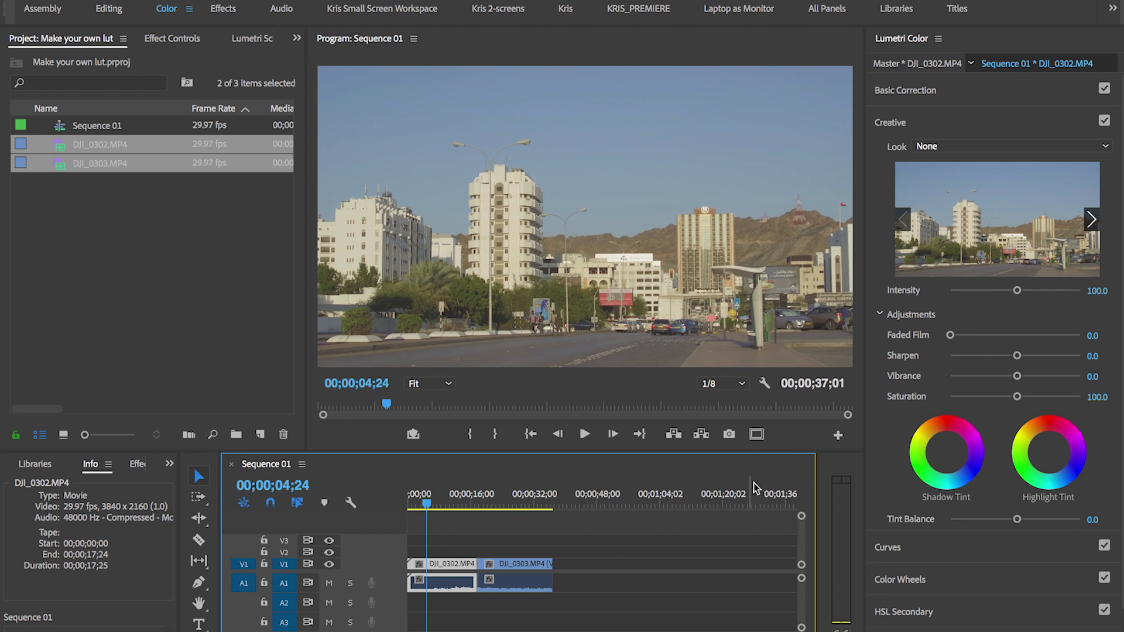
left_click(947, 93)
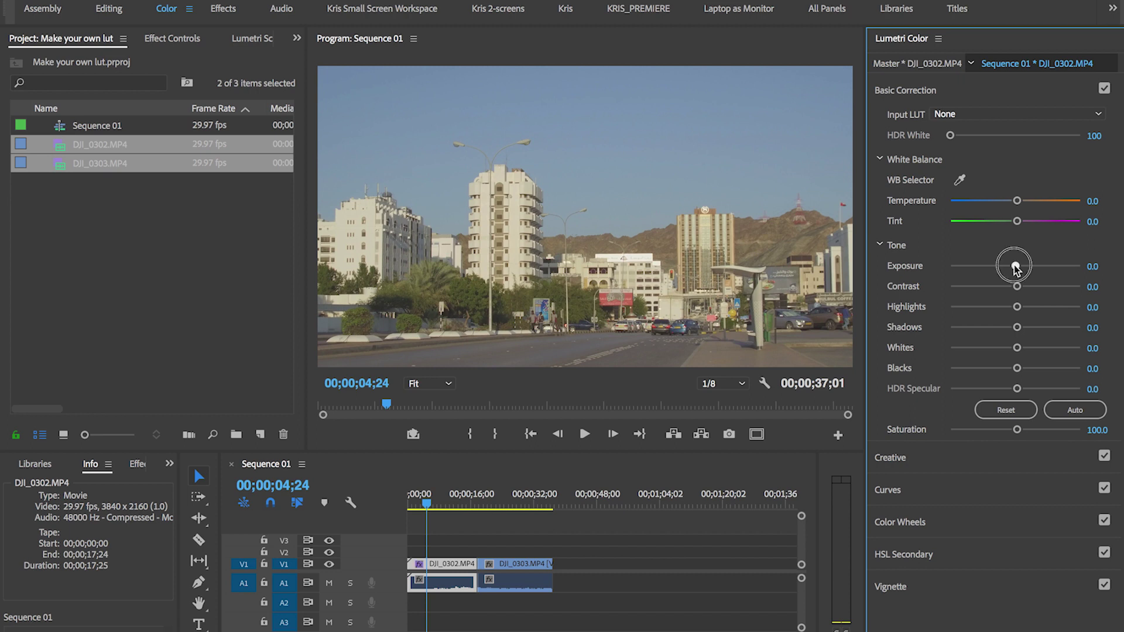
left_click_drag(1016, 265, 1032, 287)
left_click_drag(1014, 266, 1012, 265)
left_click_drag(1017, 306, 1007, 328)
left_click_drag(1016, 368, 1007, 368)
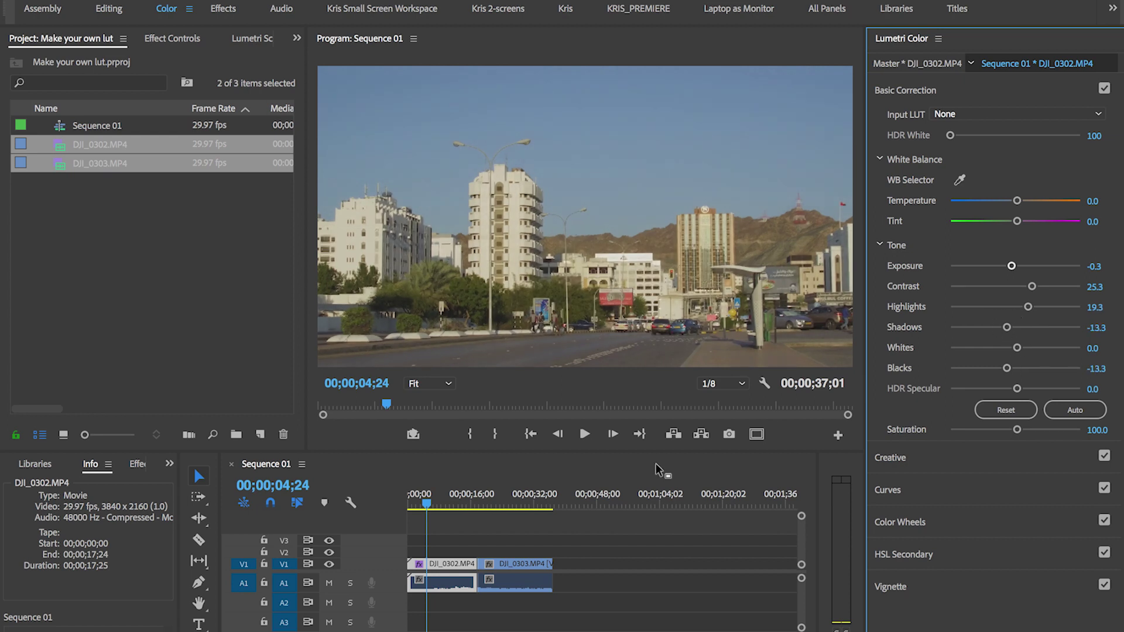
left_click(977, 462)
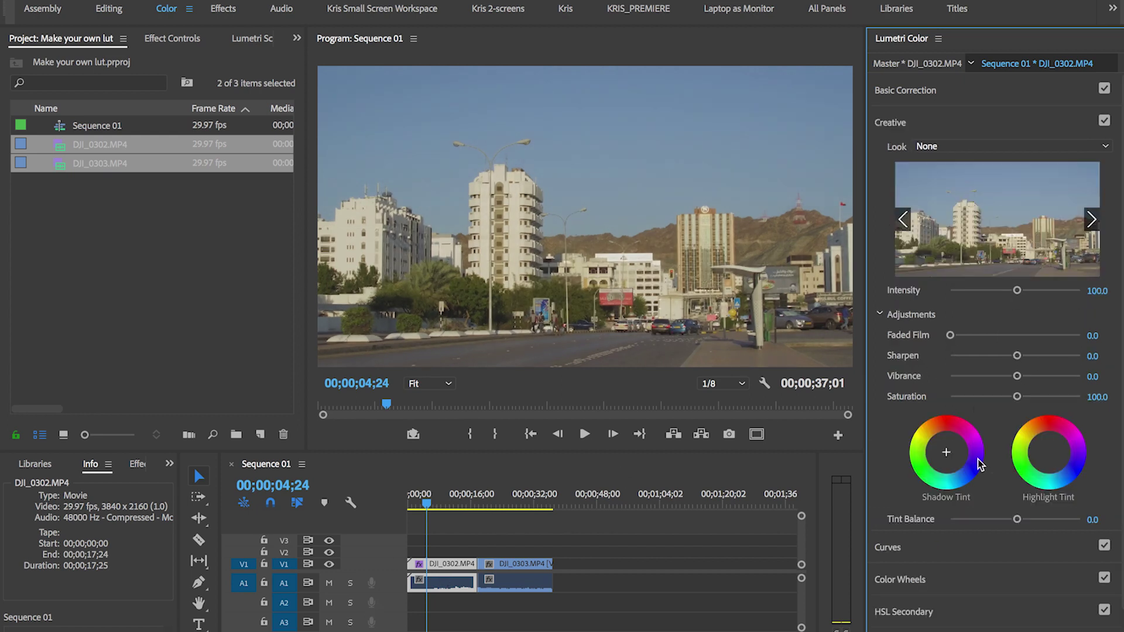
Load orangeteal_example.cube from the KRISLUTS folder as DJI_0302's Creative Look
left_click(1004, 150)
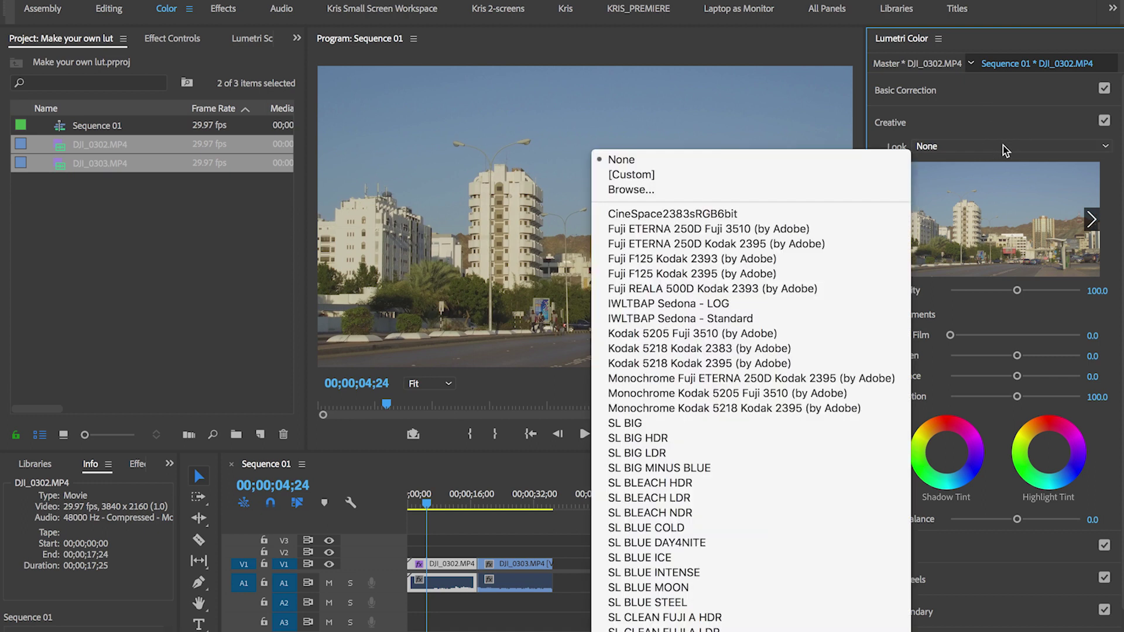
left_click(665, 200)
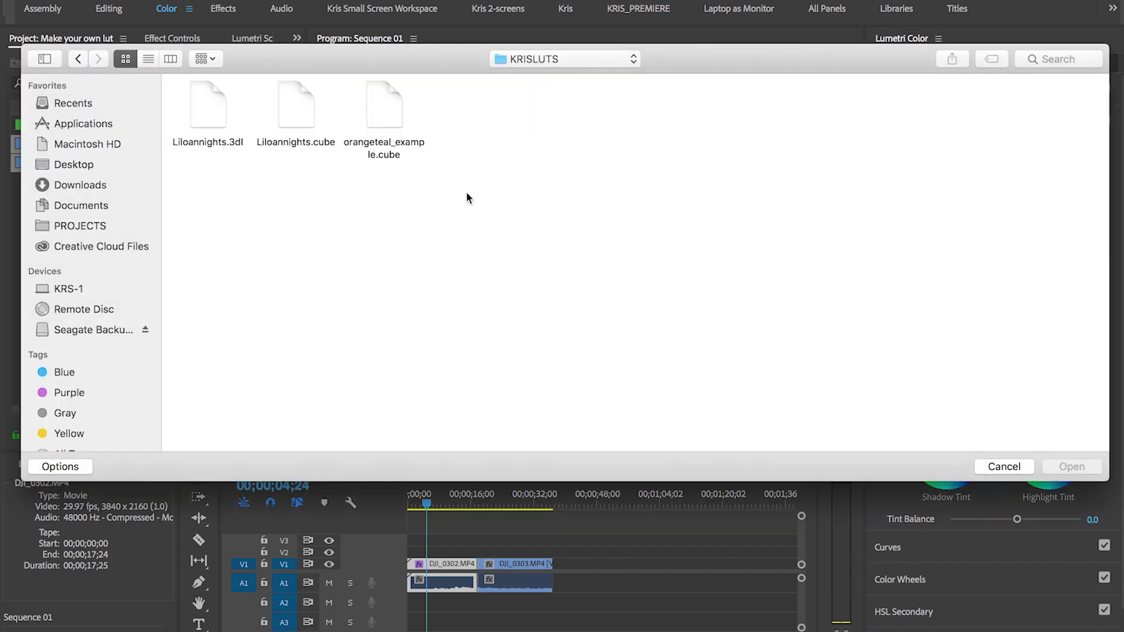
left_click(384, 115)
left_click(1078, 469)
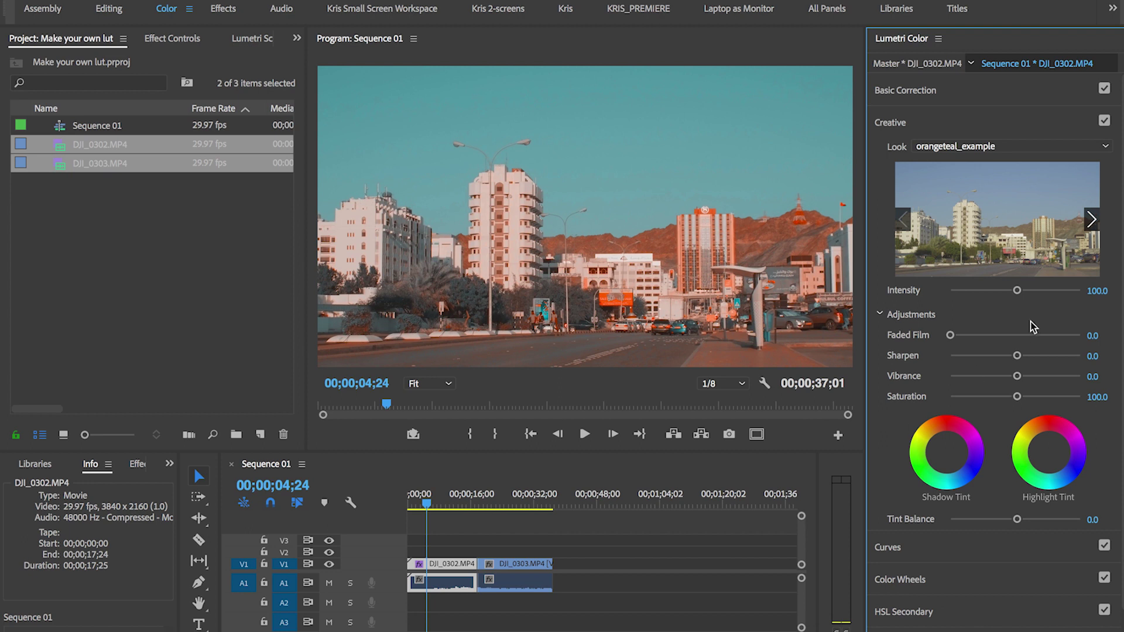
Save the project and raise DJI_0302's Basic Correction contrast to 32.5
left_click(1040, 90)
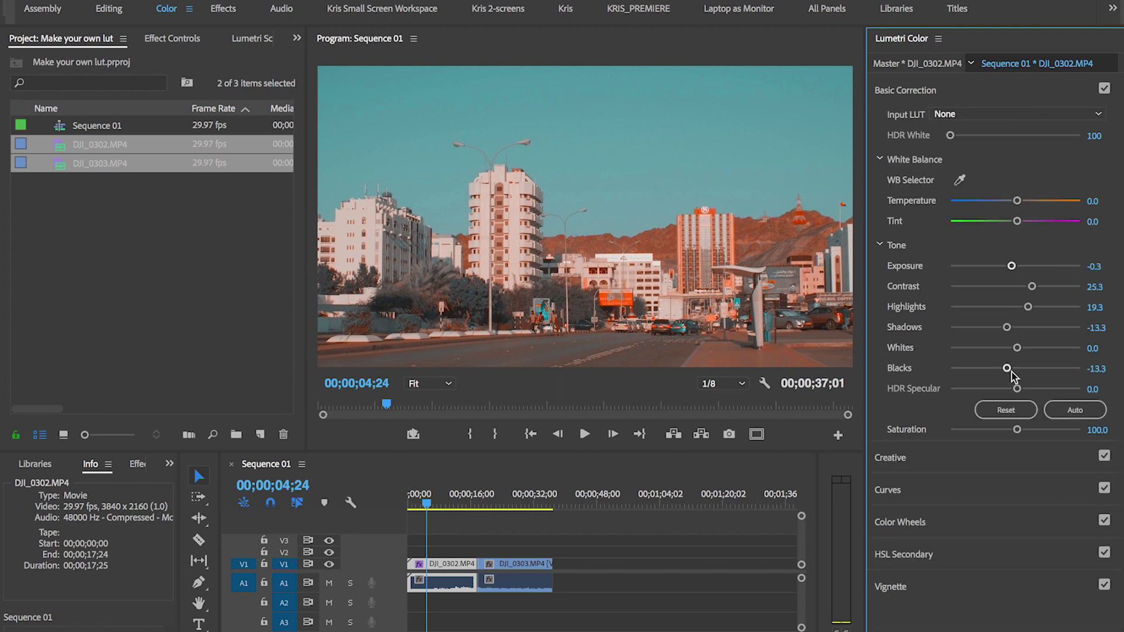
key("ctrl+s")
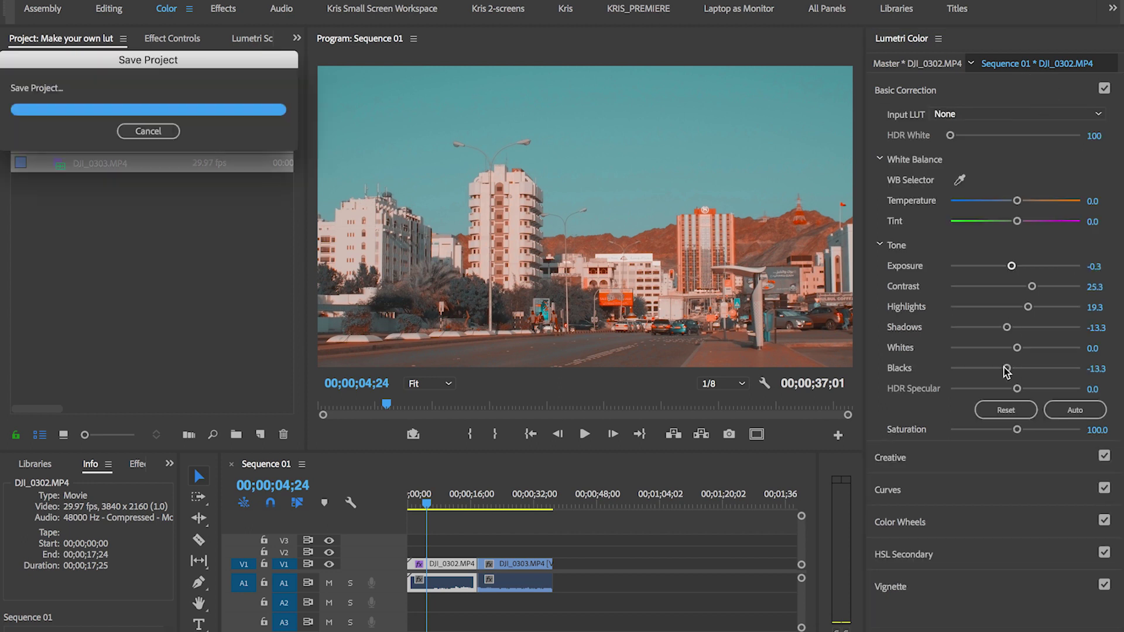
left_click_drag(1032, 286, 1037, 286)
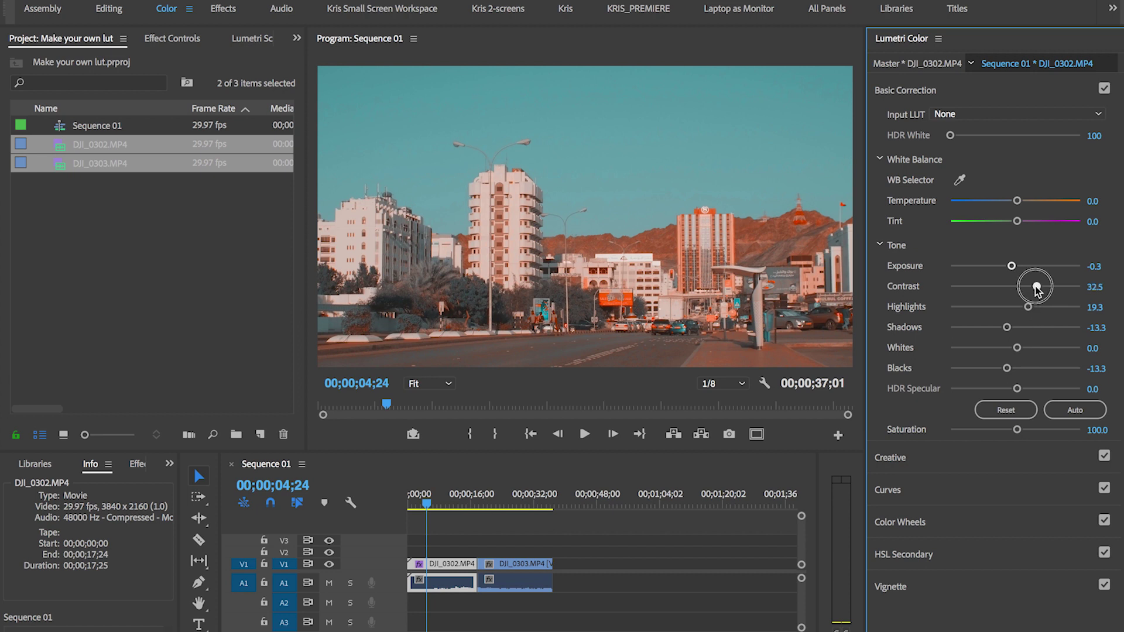
Set DJI_0302's whites to 39.8, highlights to 14.5 and blacks to -42.2
left_click(995, 368)
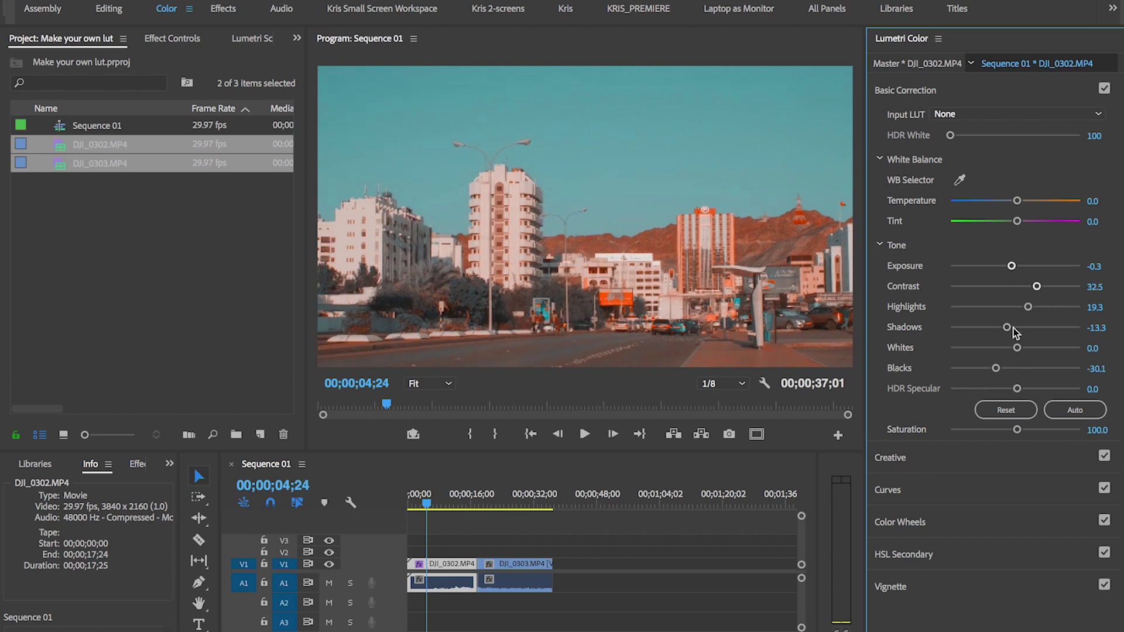
left_click(1045, 348)
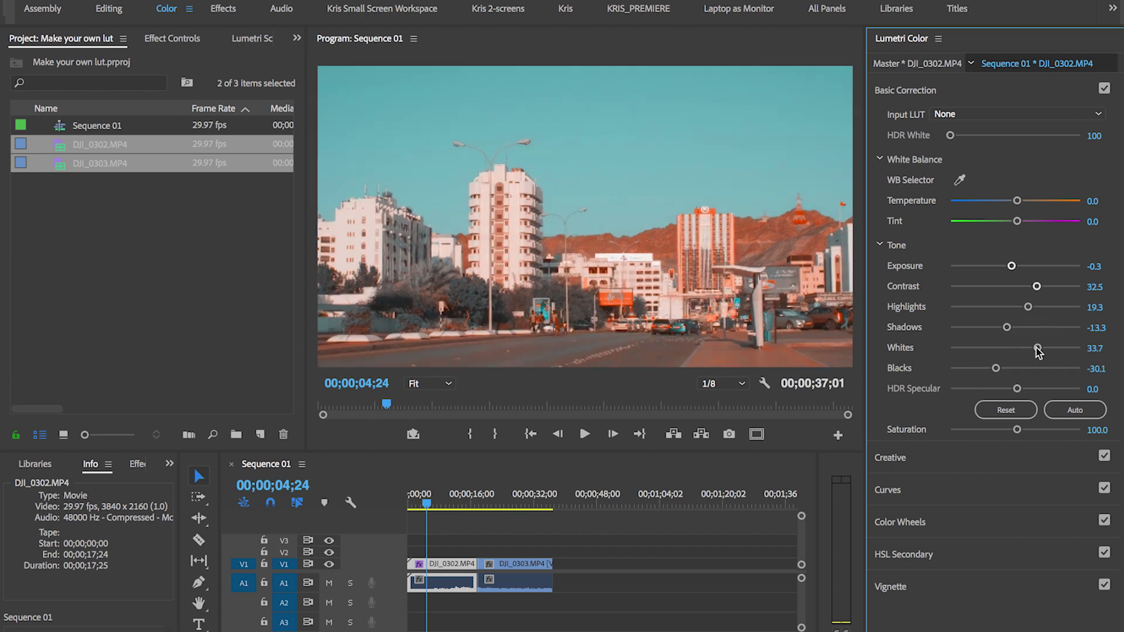
left_click_drag(1045, 348, 1041, 348)
left_click_drag(1026, 306, 1024, 307)
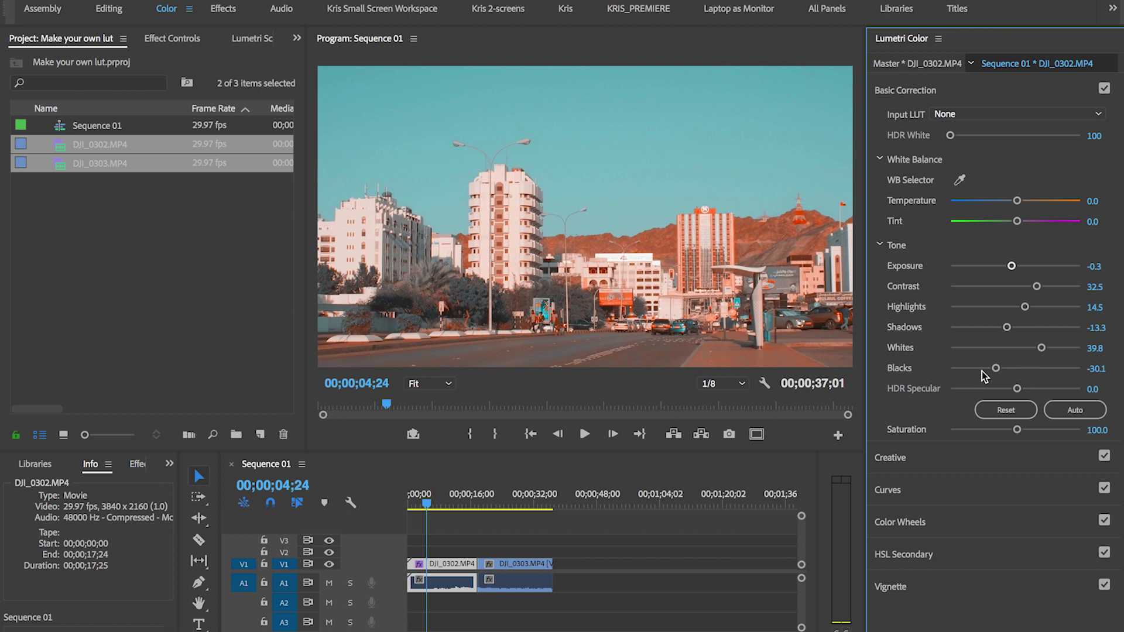
left_click_drag(994, 369, 988, 370)
Copy the Lumetri Color effect from the graded DJI_0302 clip
left_click(432, 523)
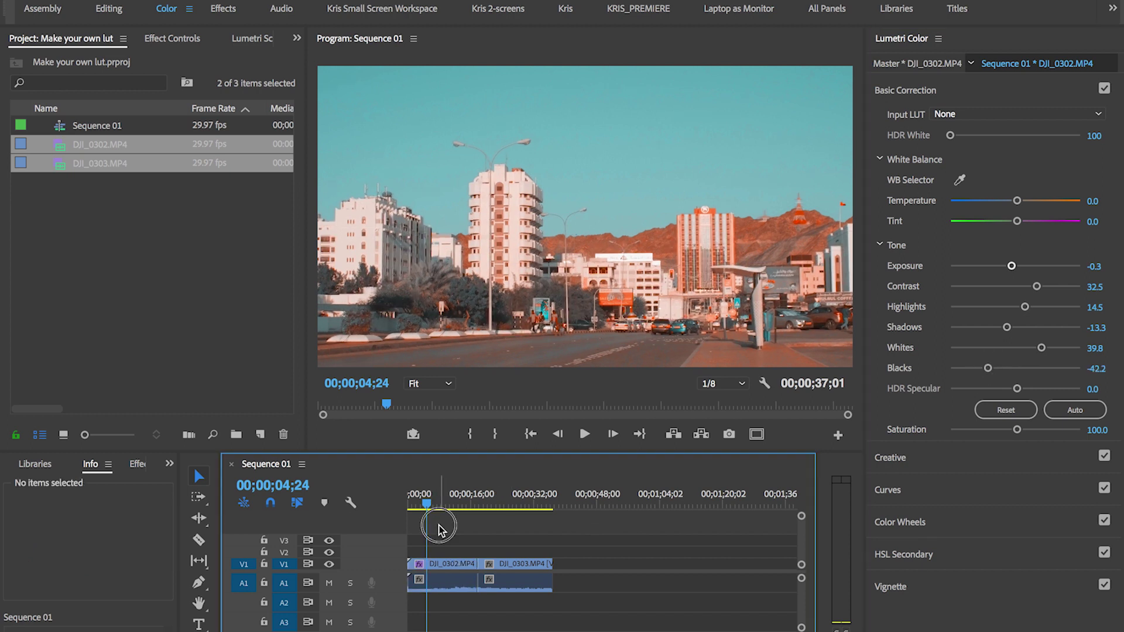
left_click(434, 563)
left_click(516, 498)
left_click(172, 38)
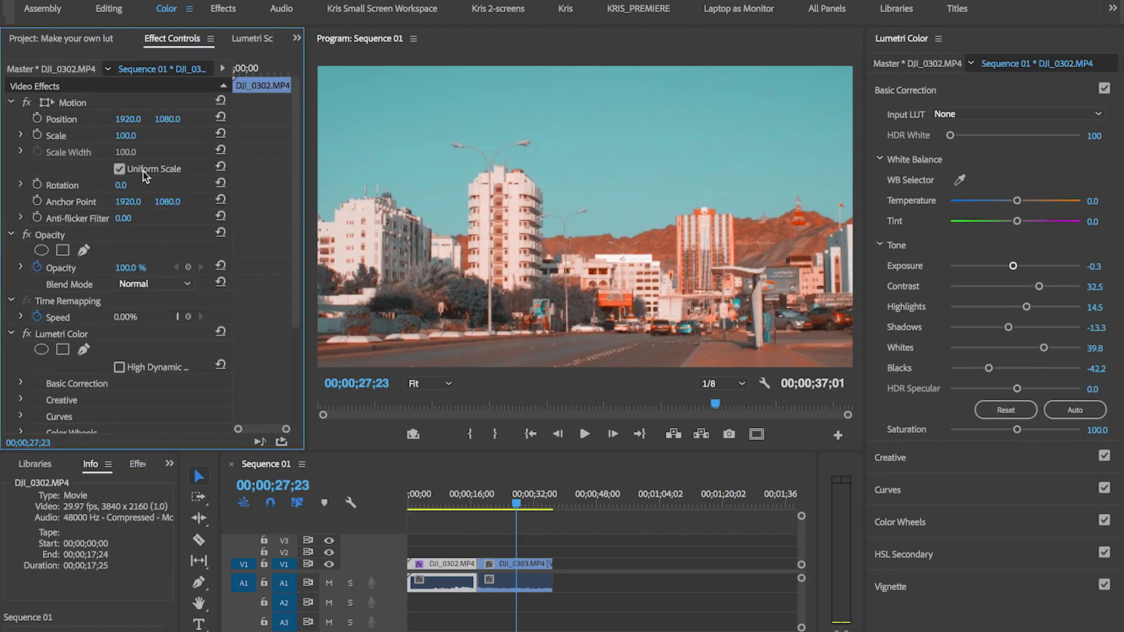
left_click(78, 336)
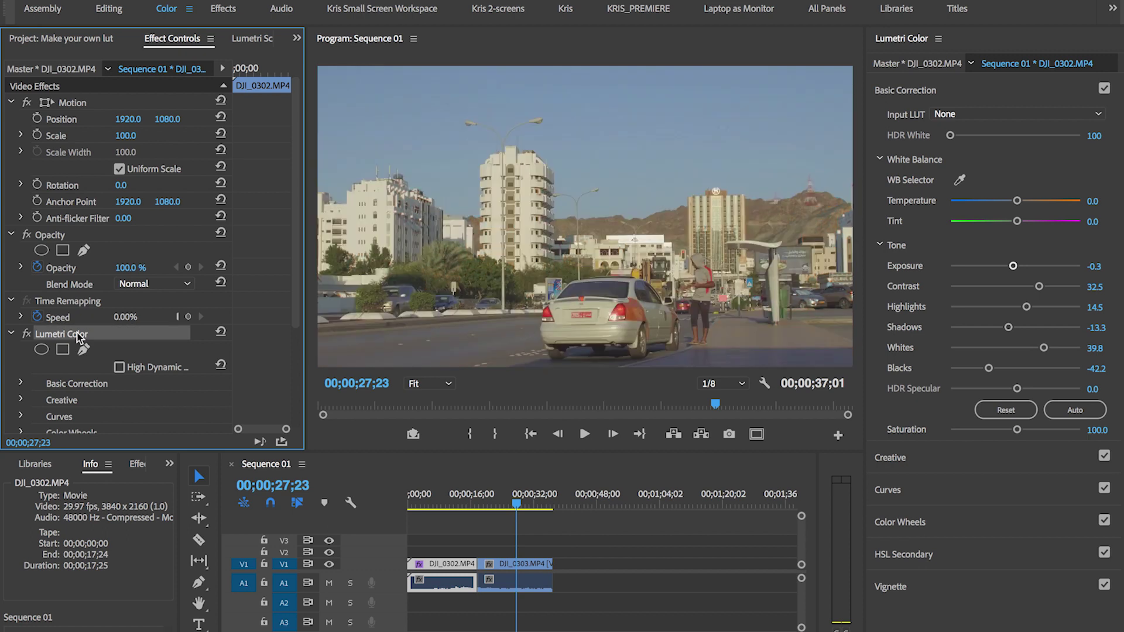
Paste the Lumetri grade onto DJI_0303, then preview at 21;17 and 13;18
left_click(505, 570)
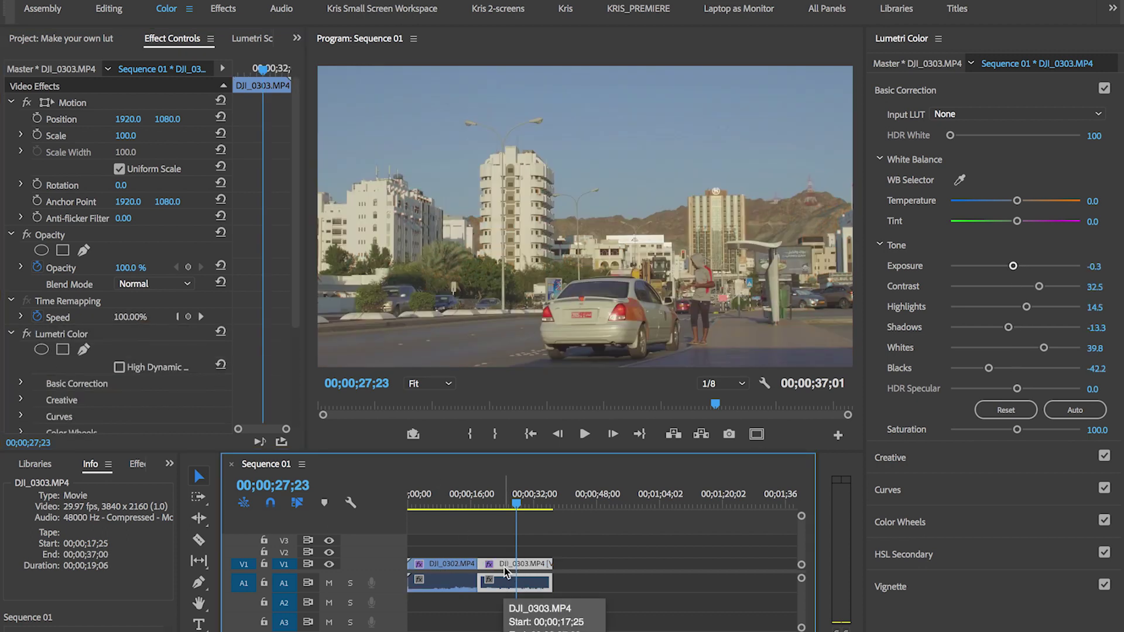
left_click(598, 547)
left_click(538, 568)
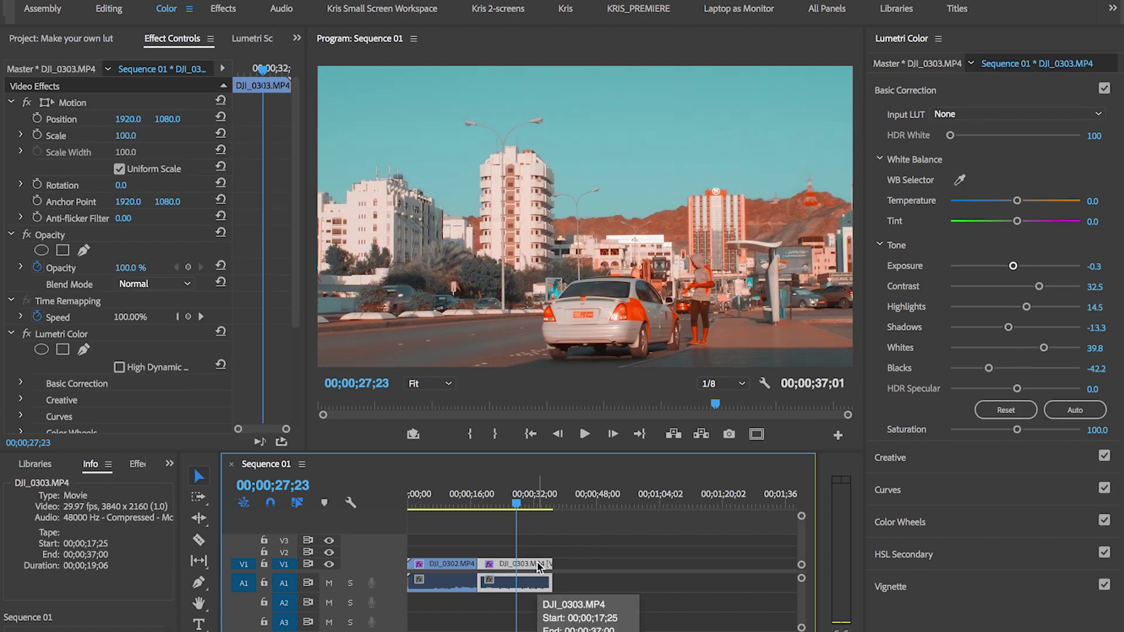
left_click(576, 540)
left_click(493, 505)
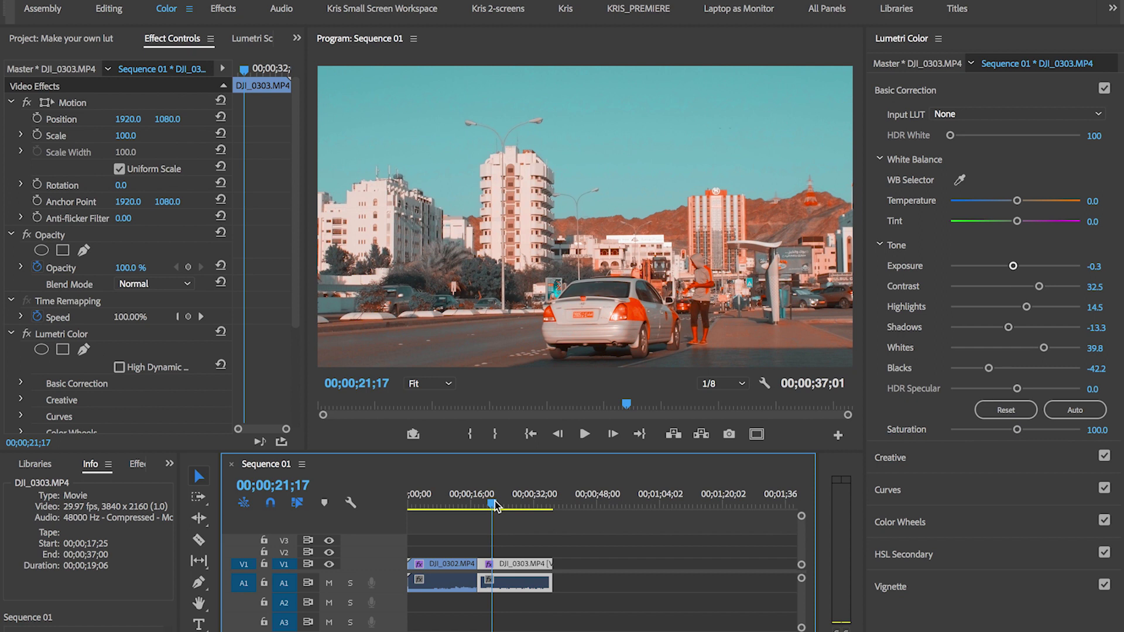
left_click(462, 505)
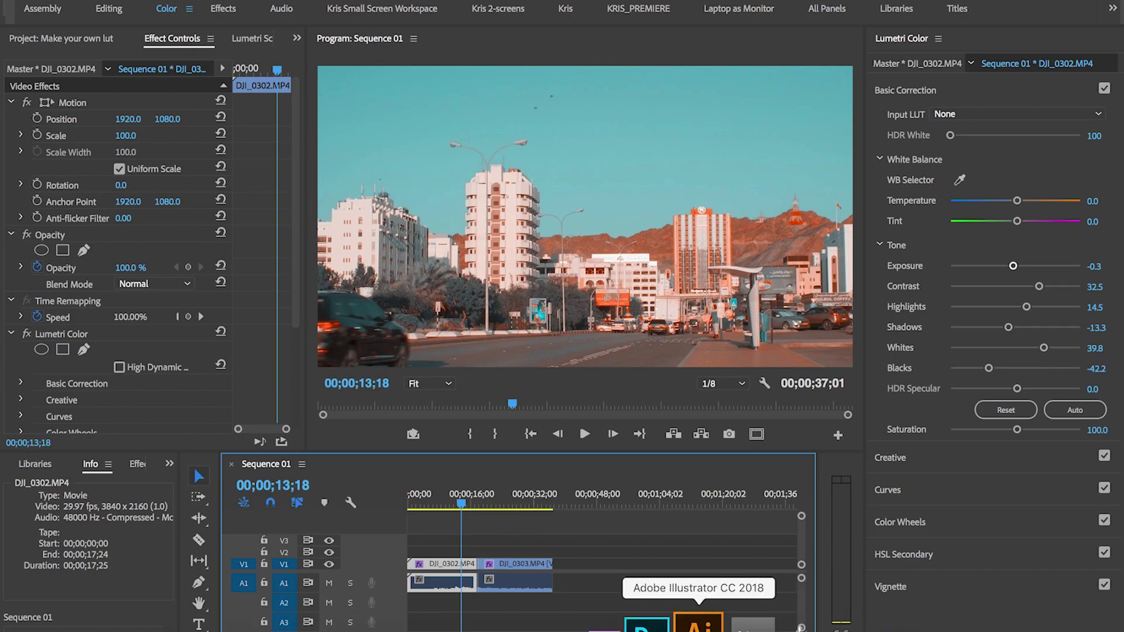
left_click(731, 619)
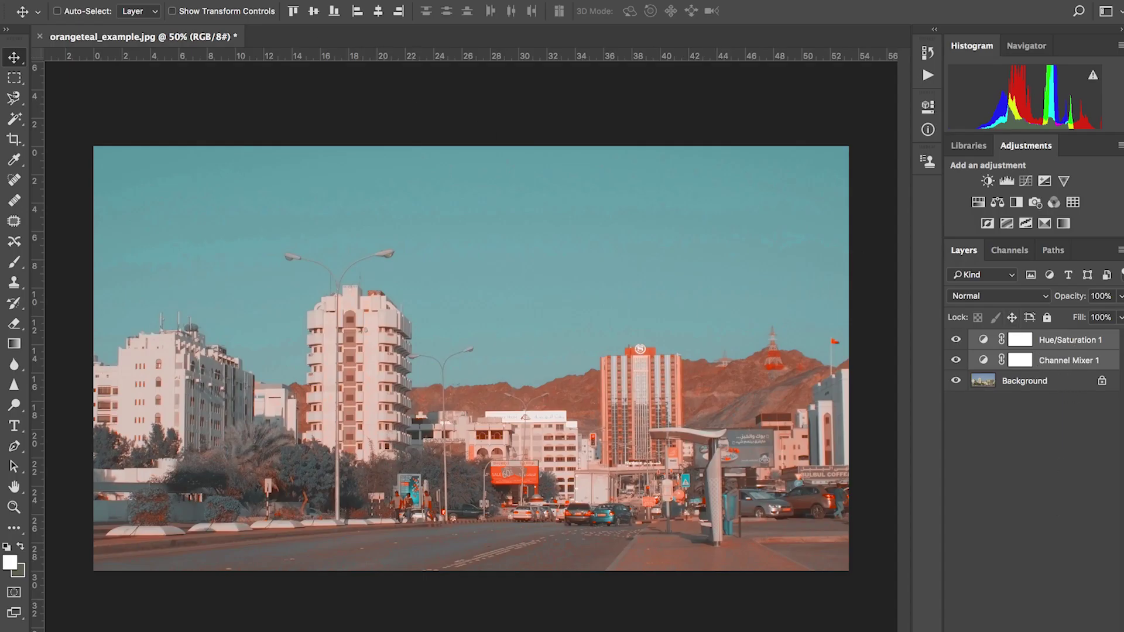
left_click(147, 2)
mouse_move(219, 189)
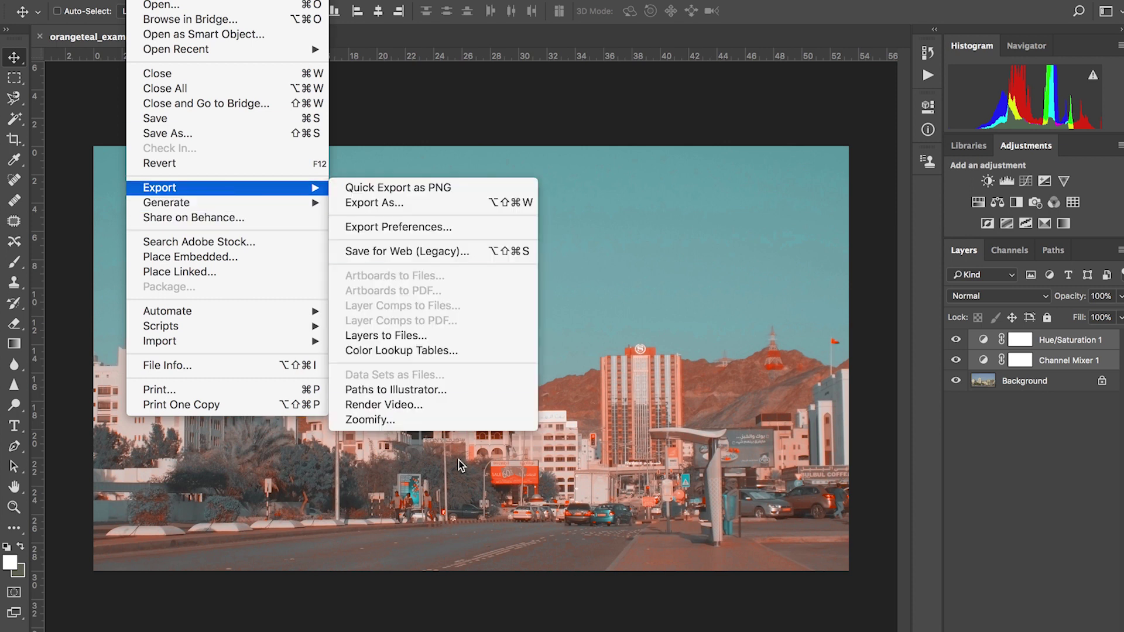
left_click(446, 354)
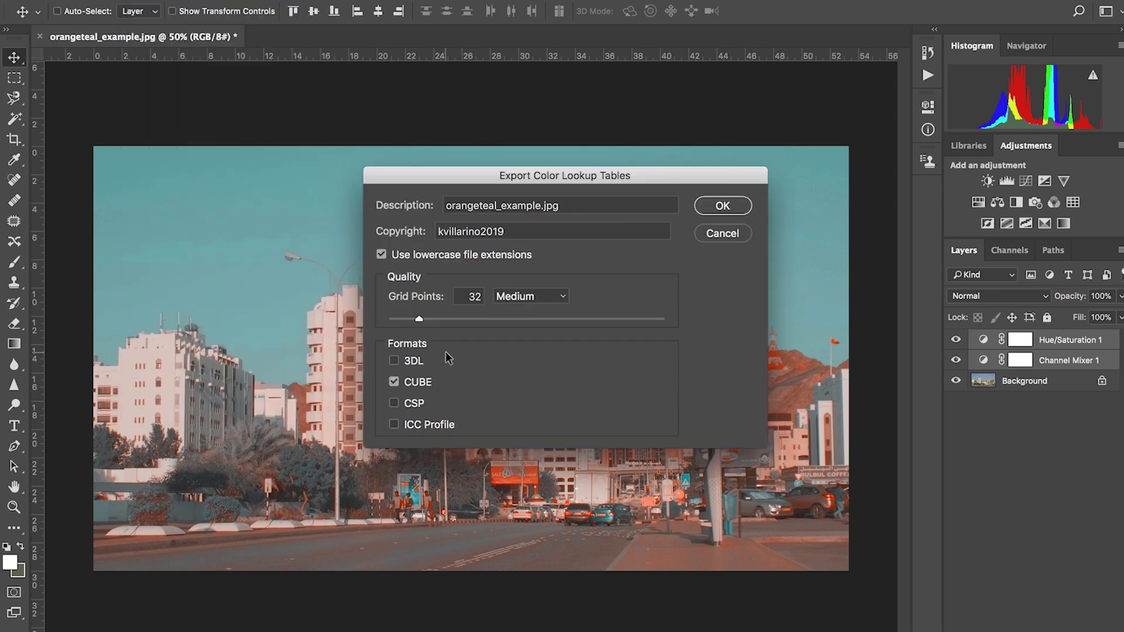
left_click(723, 233)
Back in Premiere, confirm the orangeteal_example Creative look at intensity 100, playhead at 04;12
left_click(619, 616)
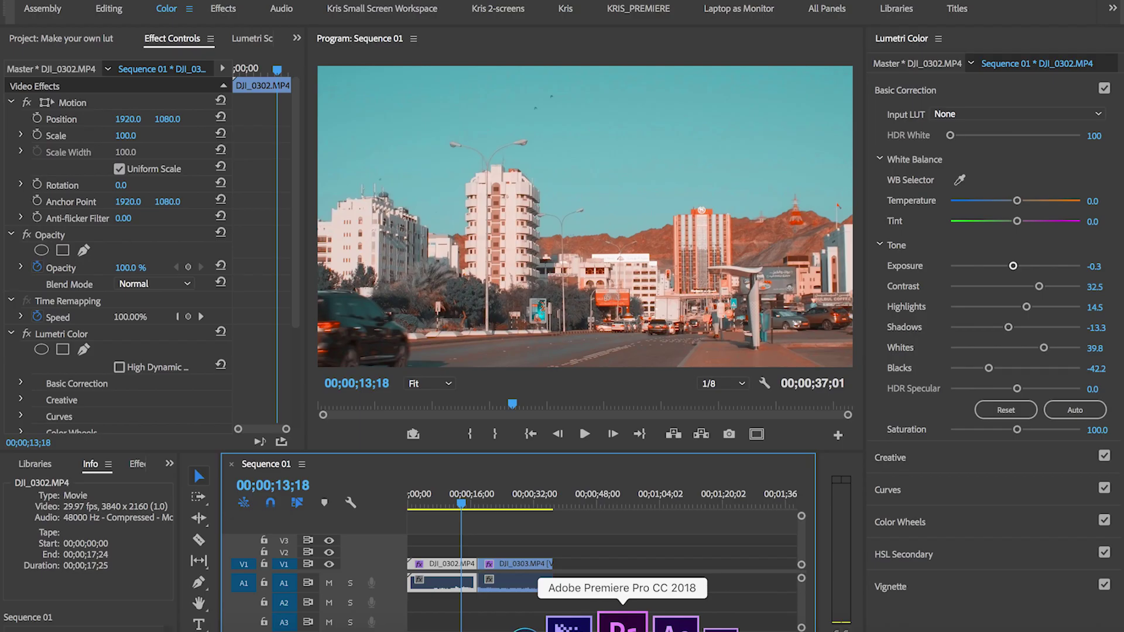
left_click(1012, 95)
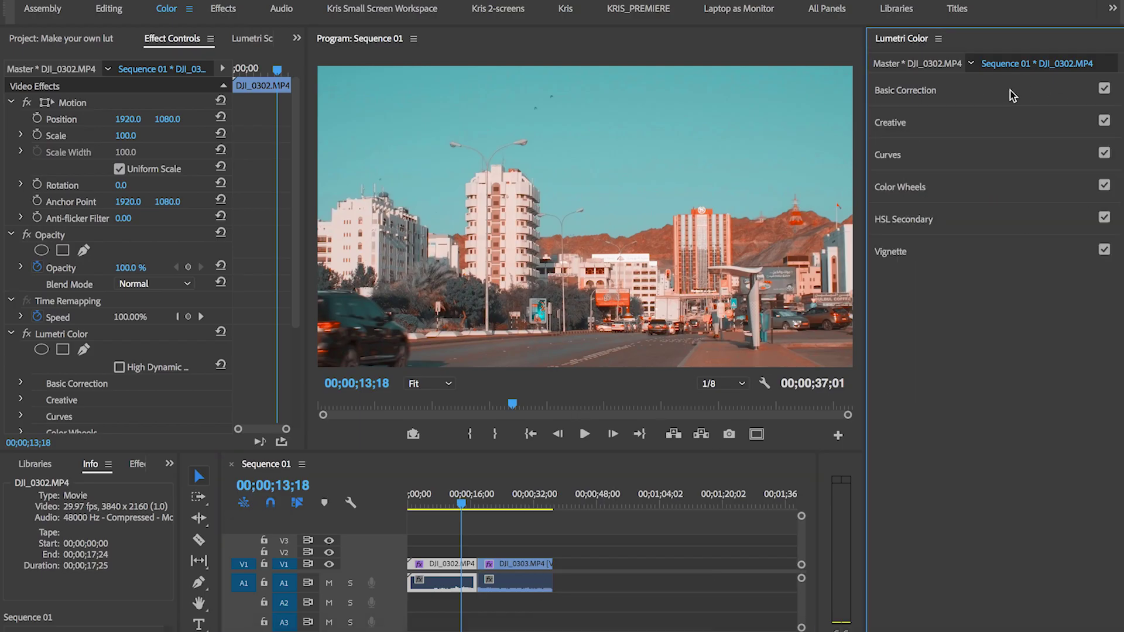
left_click(992, 125)
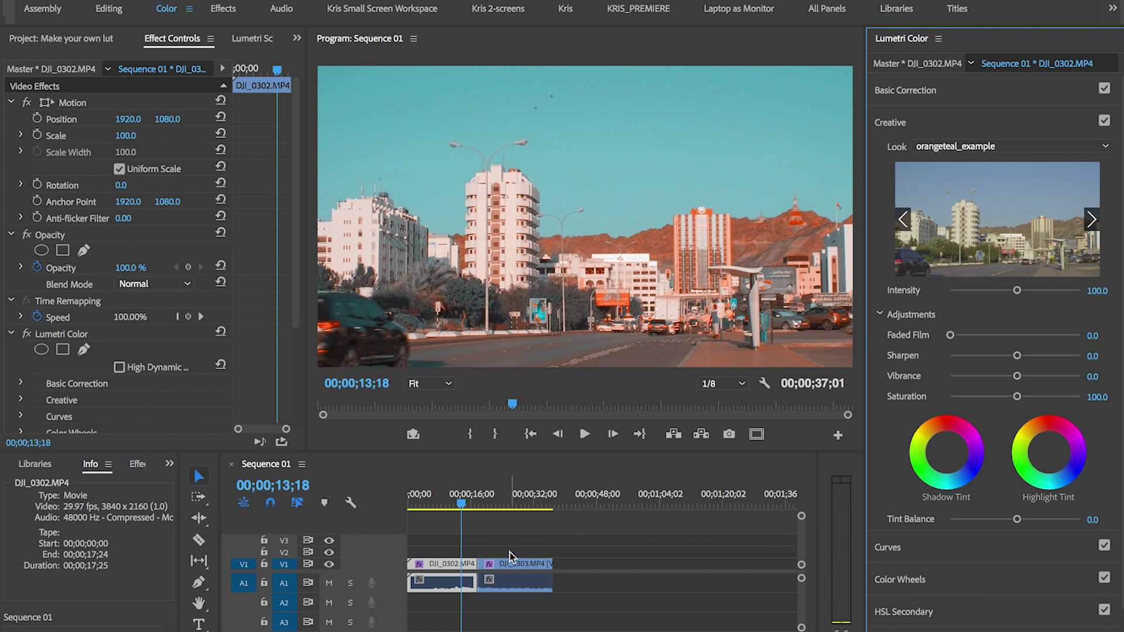
left_click(426, 504)
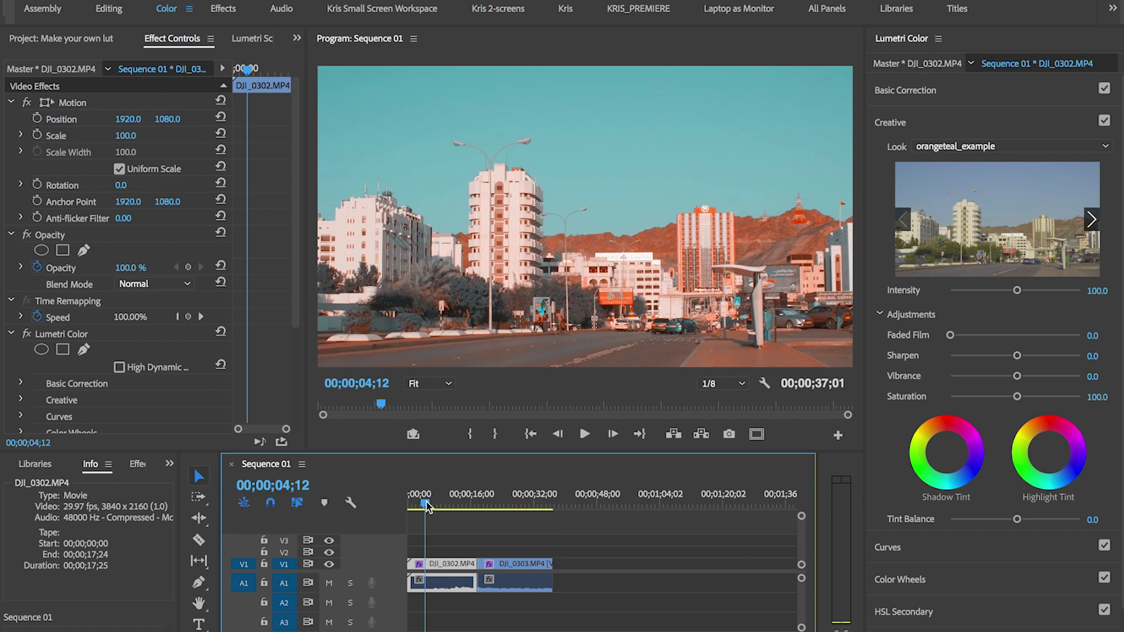